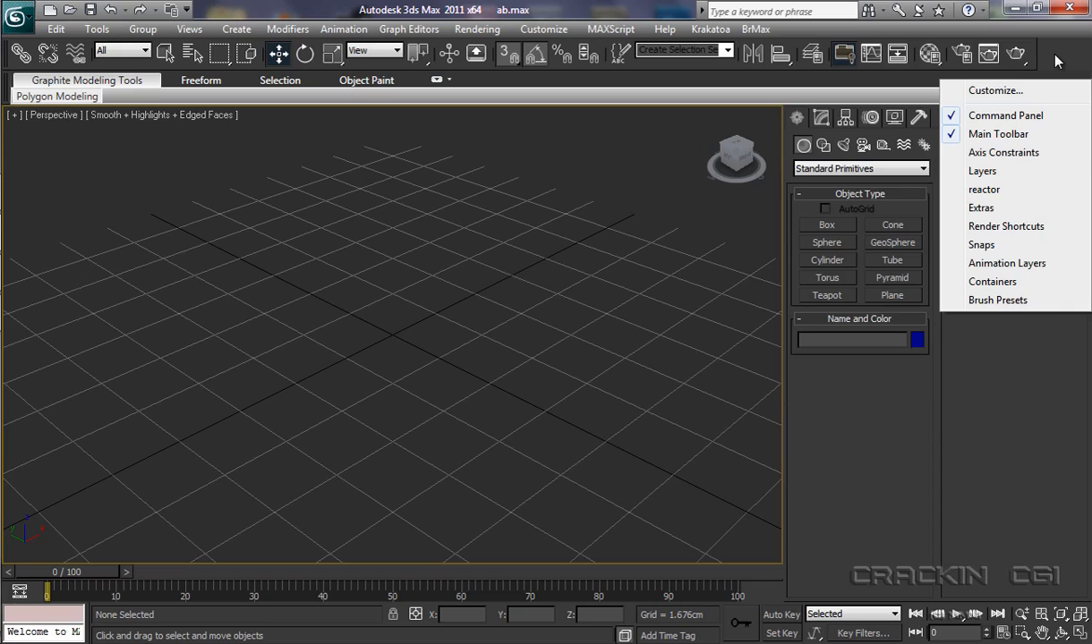
Step: Show the Snaps toolbar and look through the Grids and Snaps commands
left_click(982, 245)
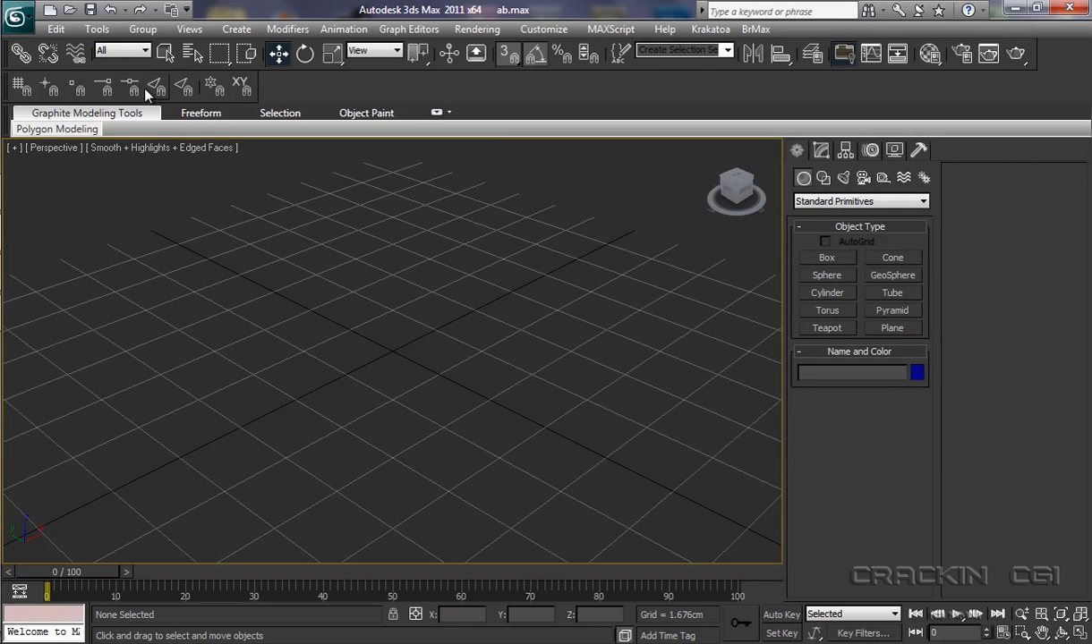
left_click(96, 29)
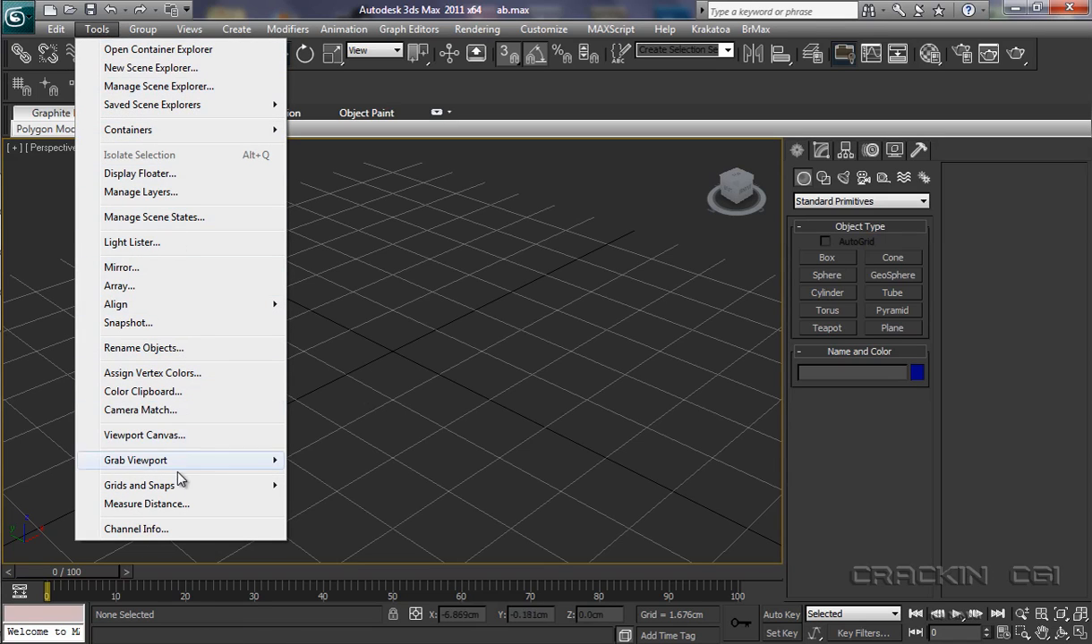
mouse_move(177, 491)
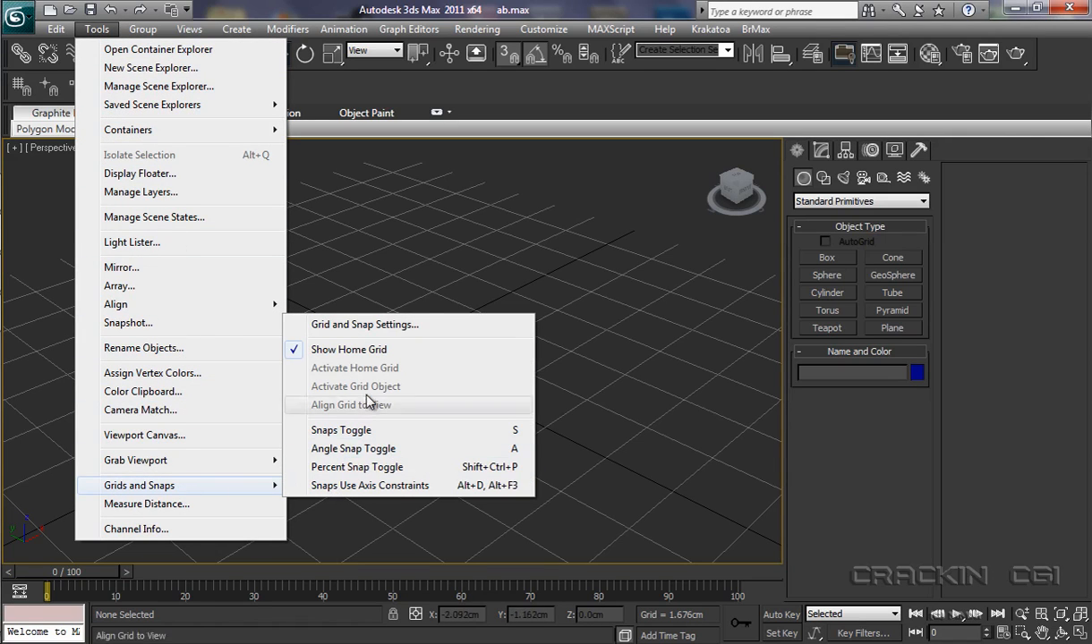
left_click(545, 94)
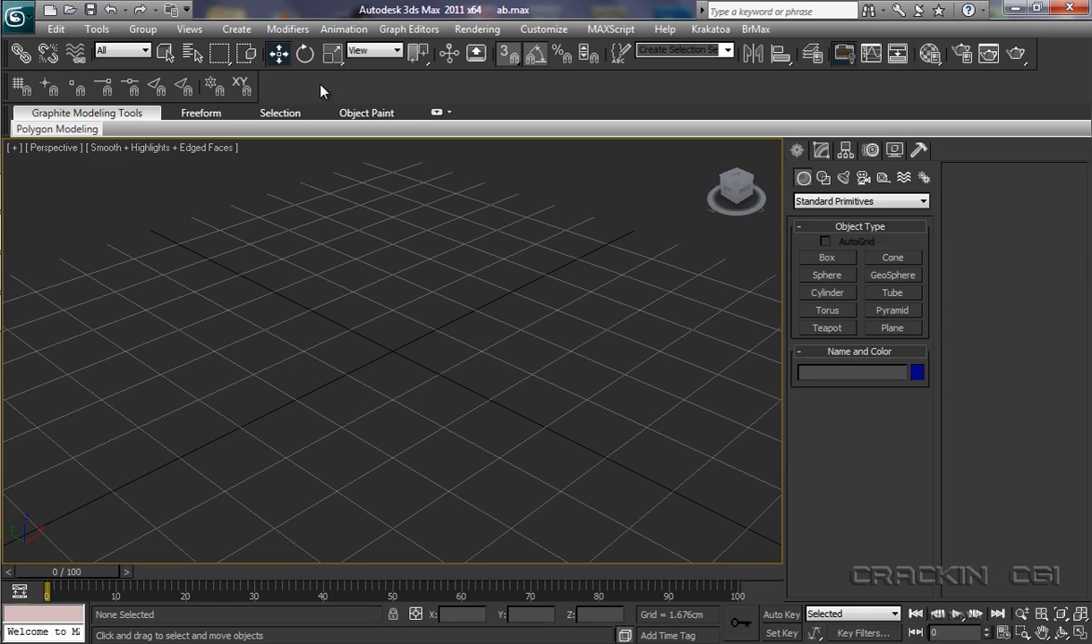
Step: With grid-point snapping on, draw a closed 12-point line forming a square with notched corners, about 10 cm across
left_click(825, 179)
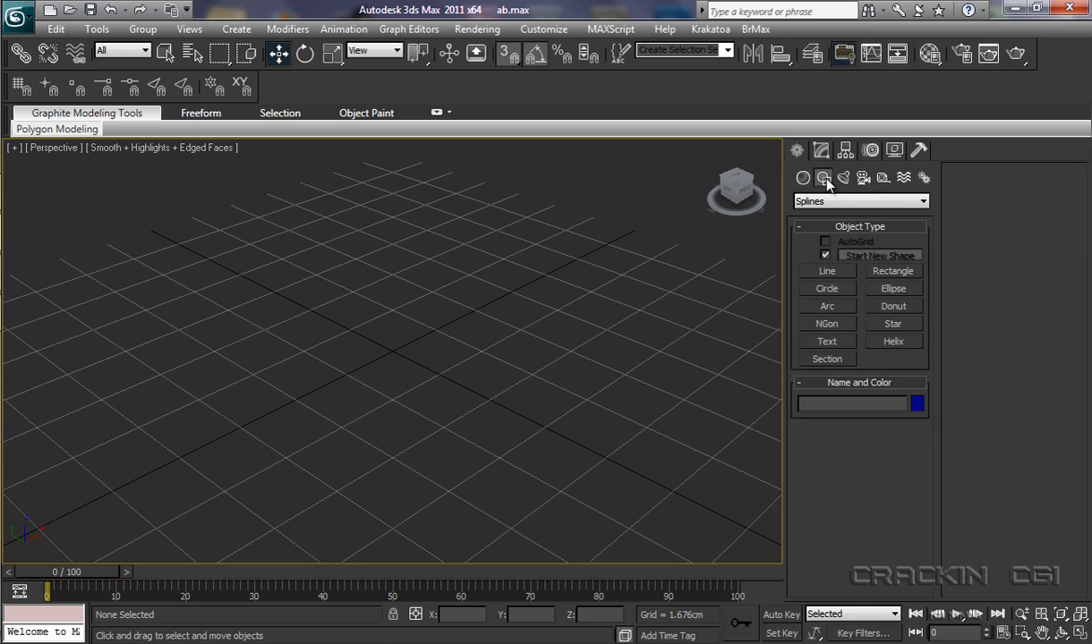
left_click(828, 272)
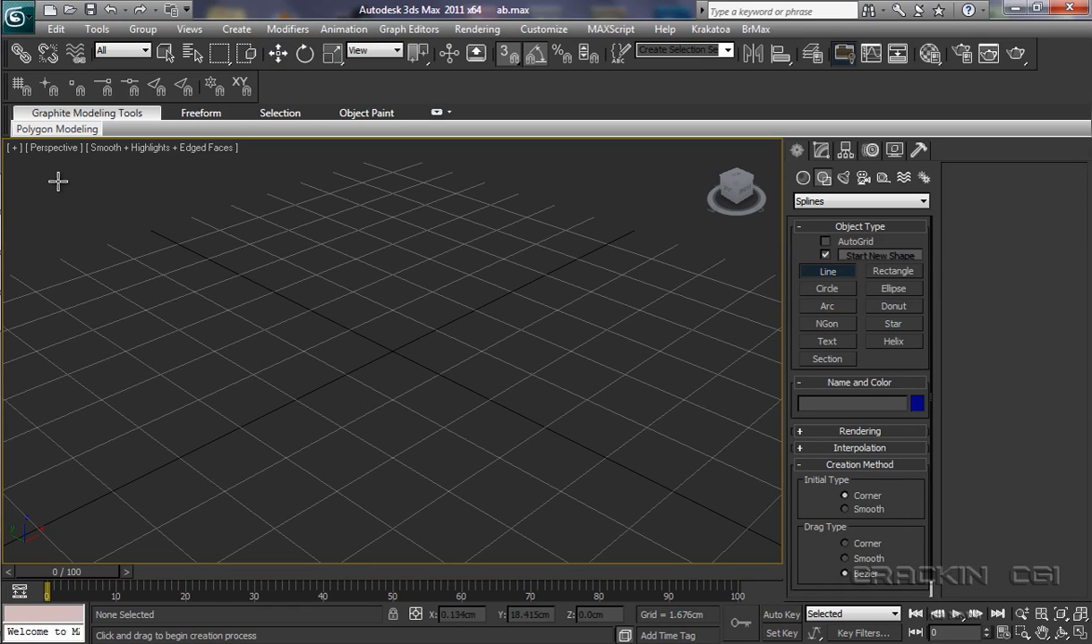
left_click(25, 88)
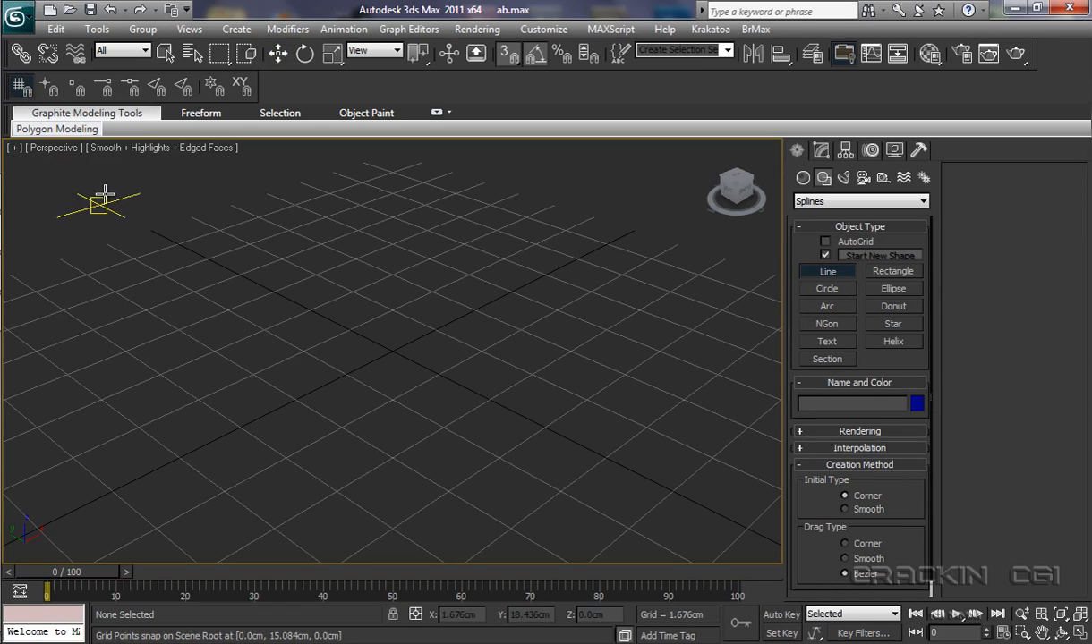
left_click(125, 350)
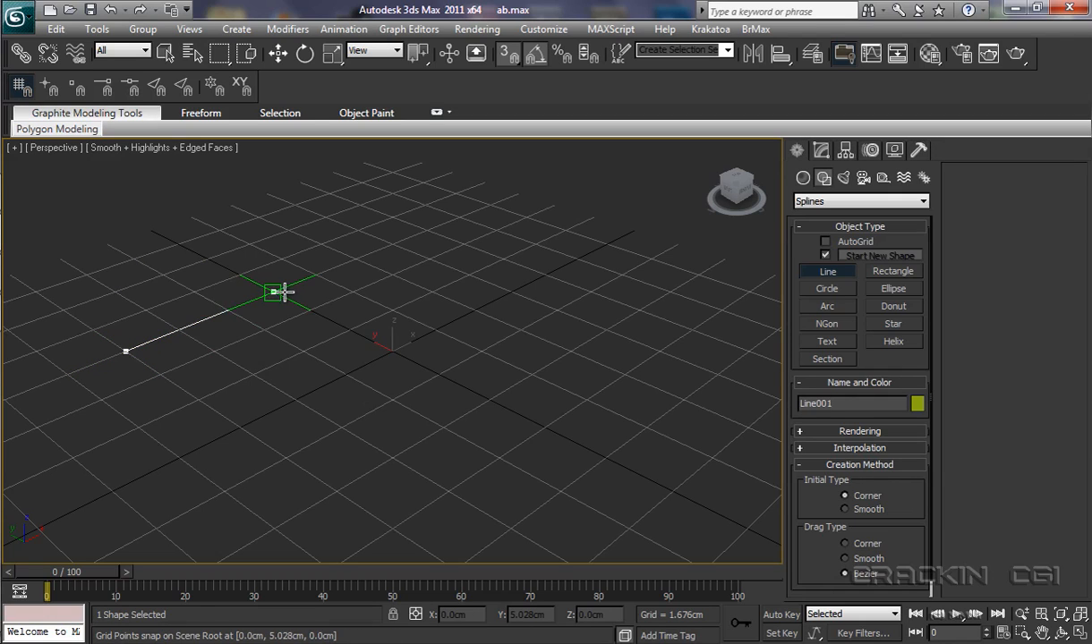
left_click(316, 274)
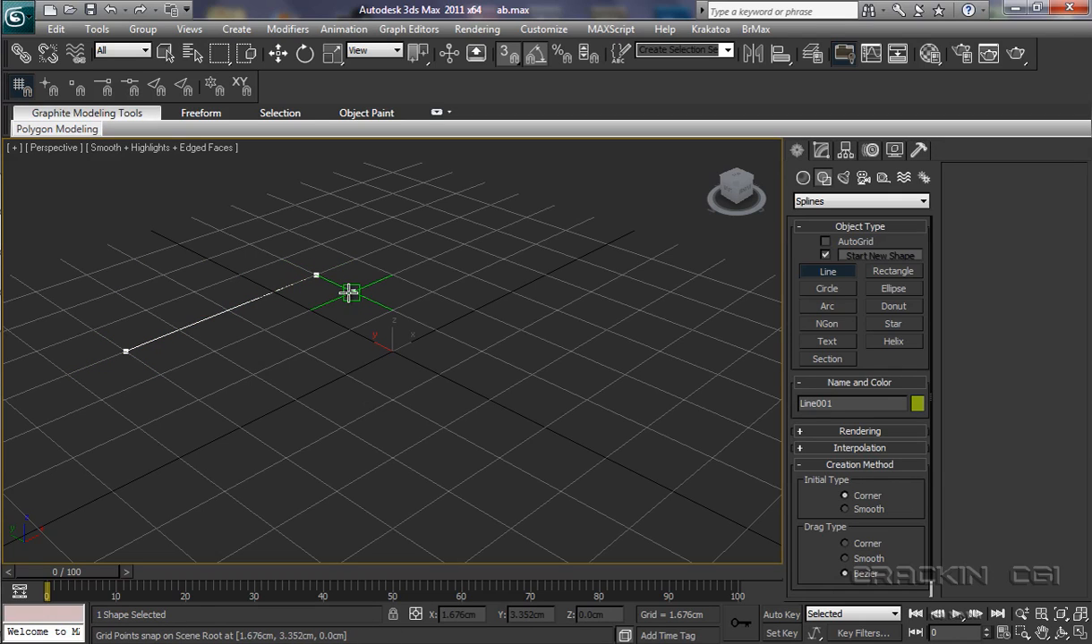
left_click(353, 292)
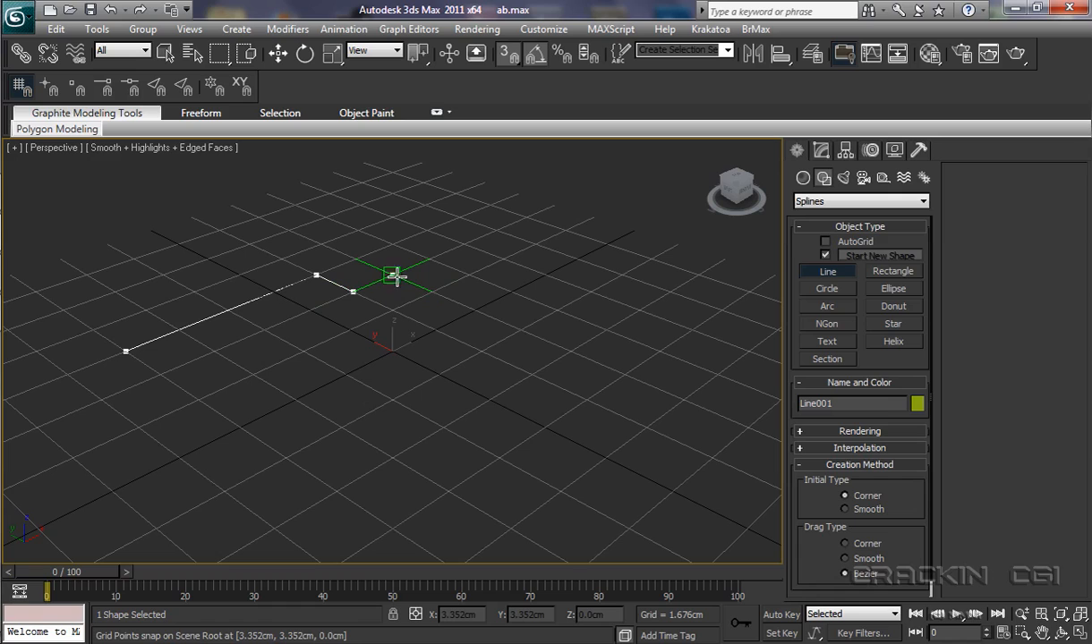
left_click(392, 275)
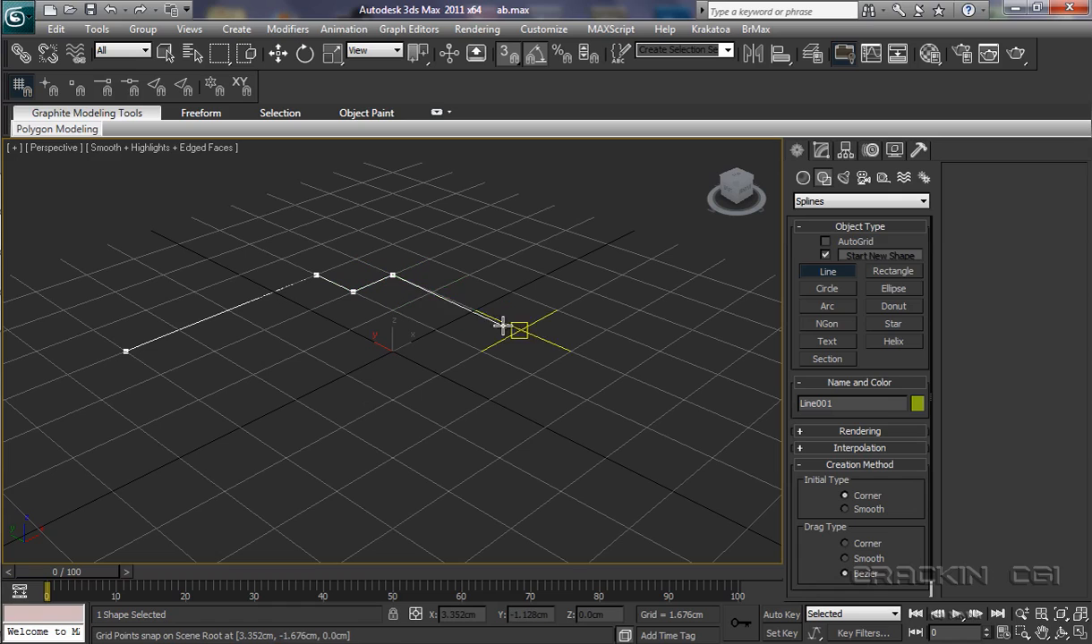
left_click(570, 350)
left_click(532, 375)
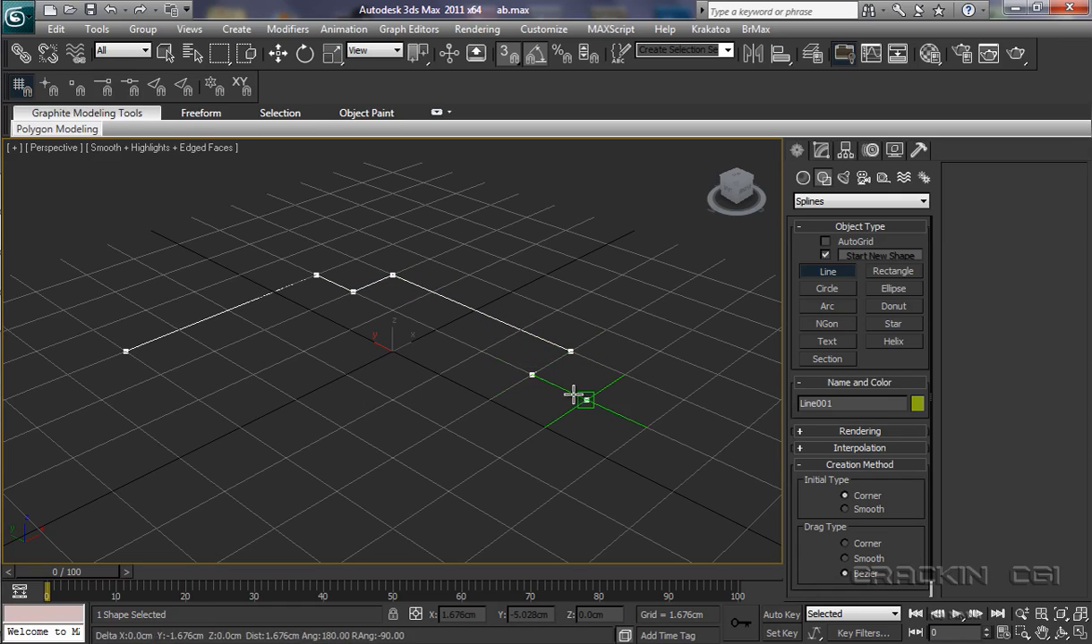
left_click(582, 399)
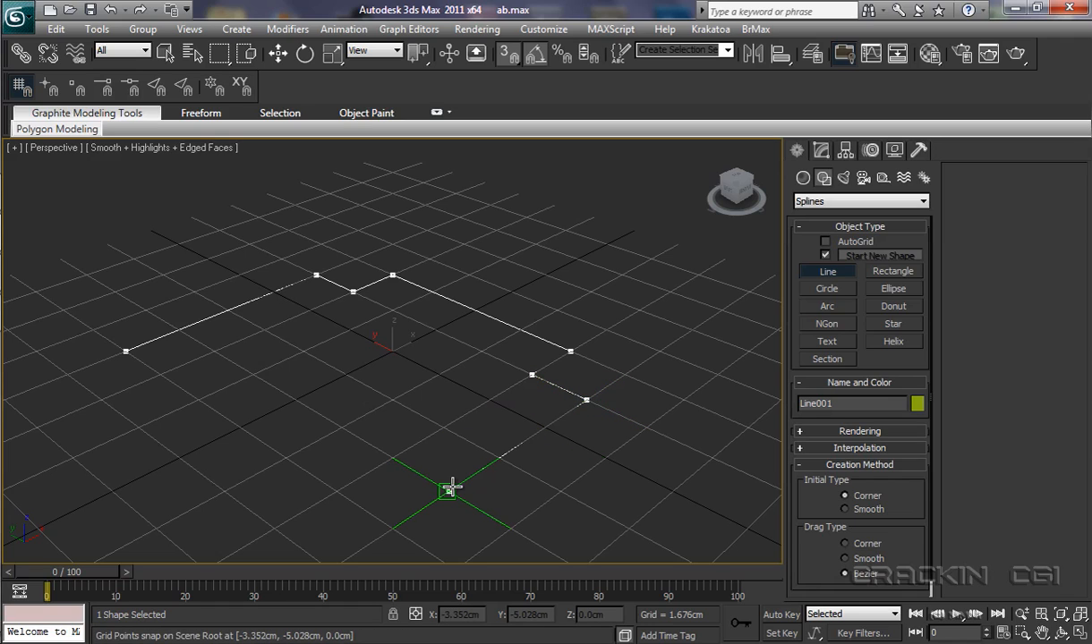
left_click(394, 526)
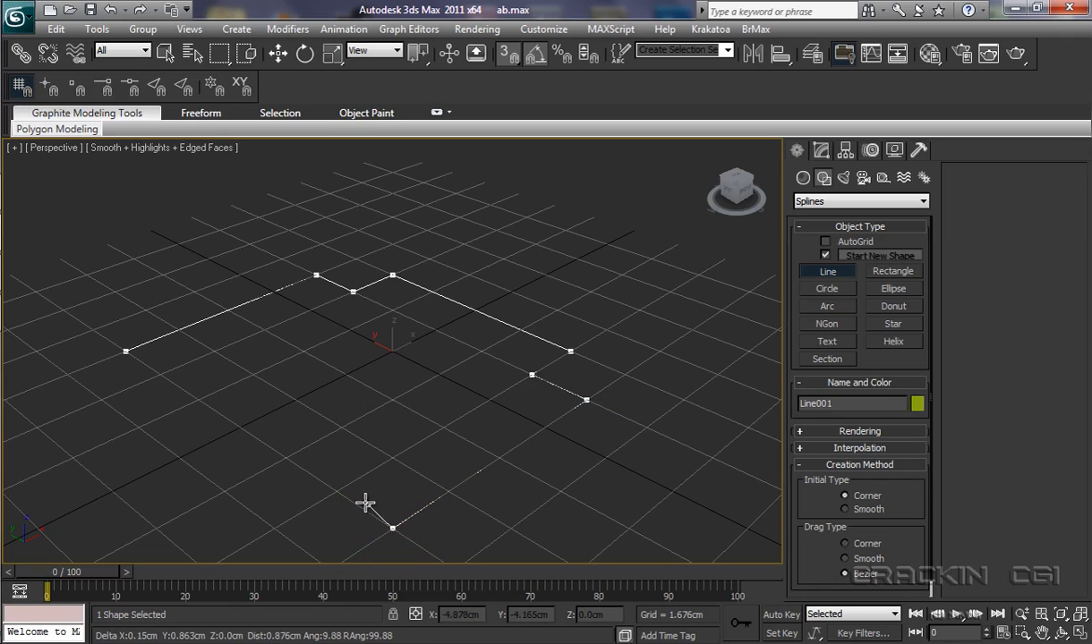
left_click(328, 499)
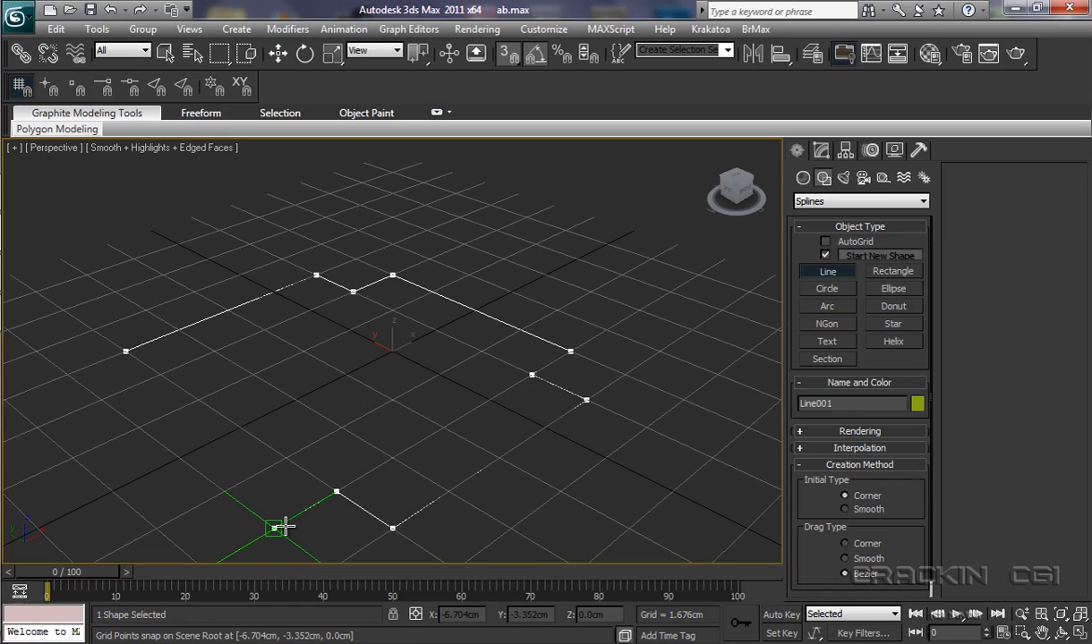
left_click(276, 525)
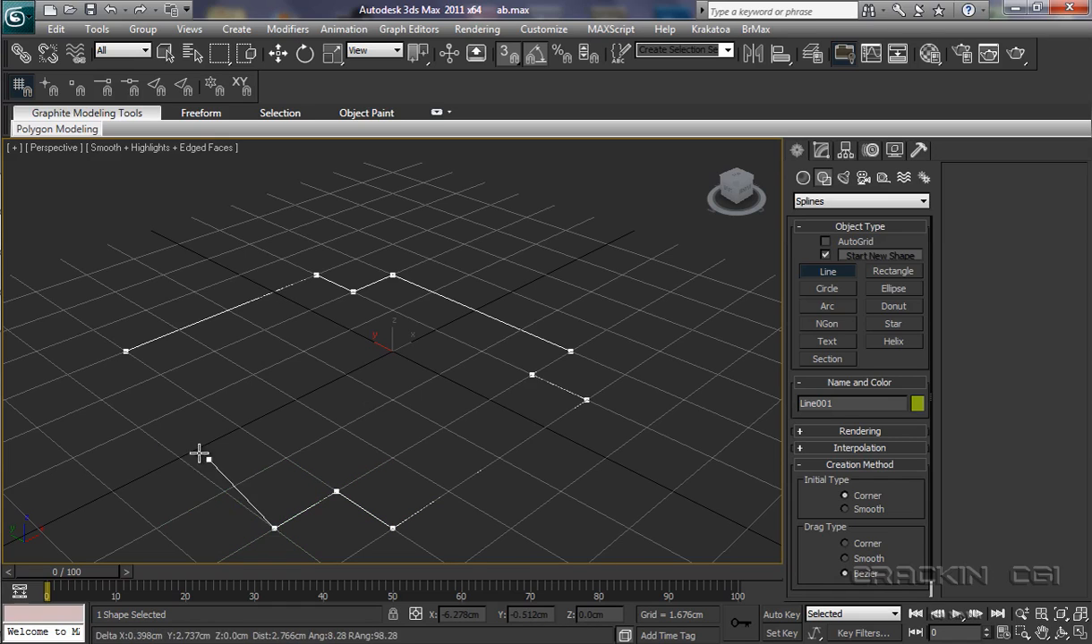
left_click(101, 400)
left_click(158, 374)
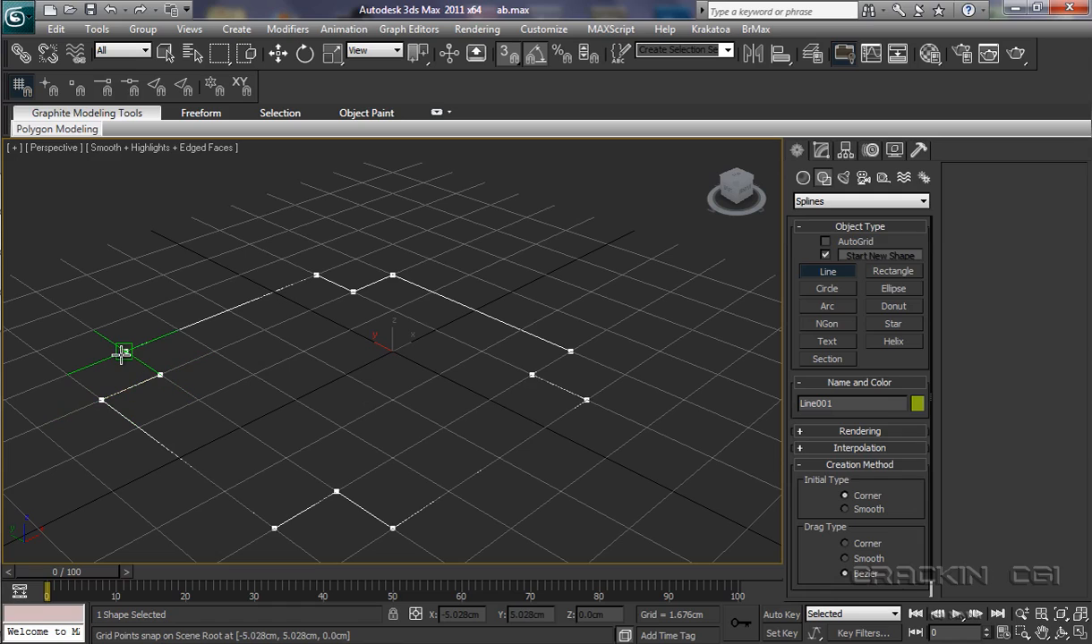
left_click(125, 352)
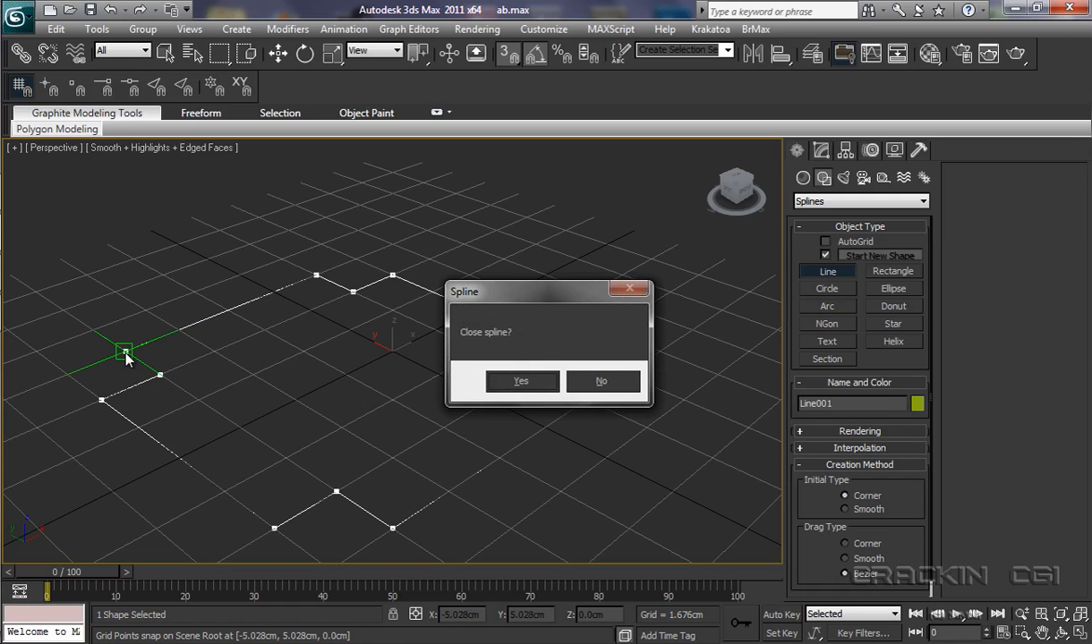
left_click(517, 379)
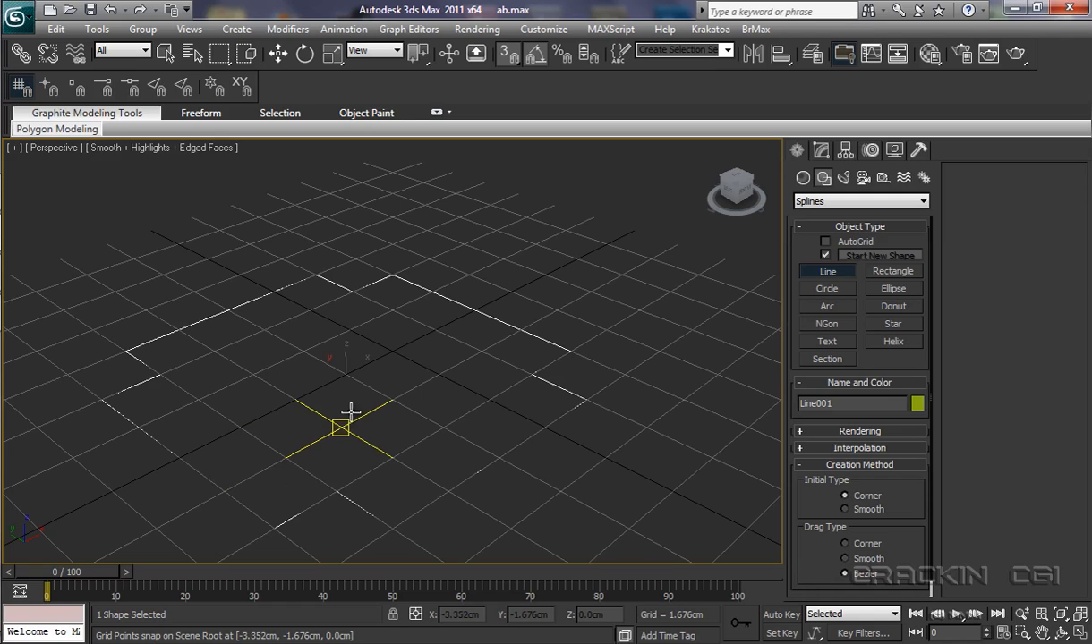
Step: Turn off grid-point snapping, end line creation and convert the closed outline to an editable spline
left_click(24, 90)
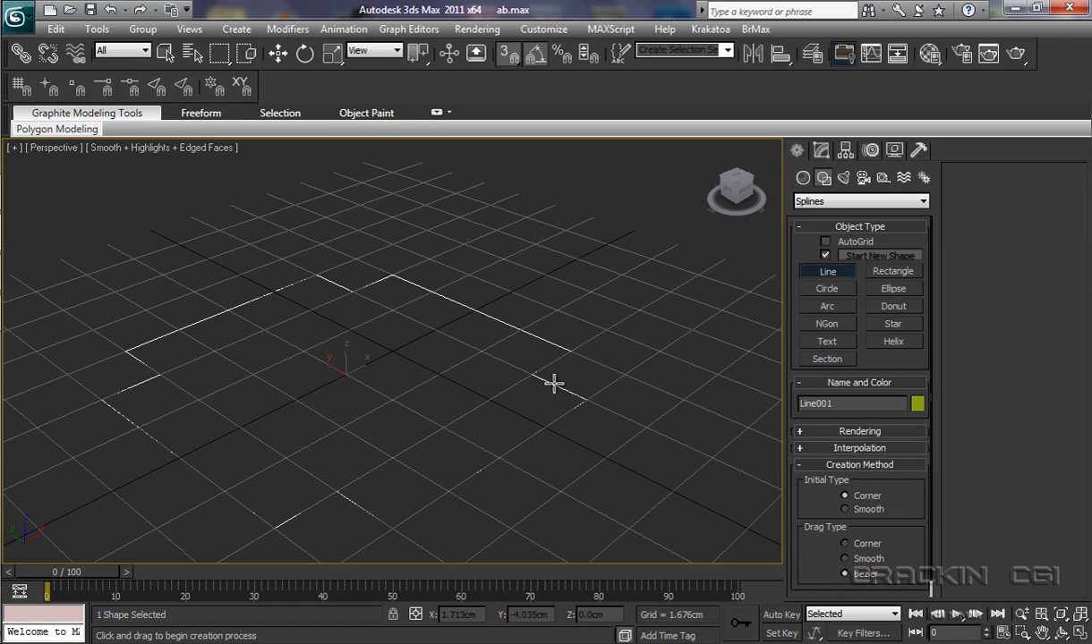
right_click(554, 383)
right_click(552, 372)
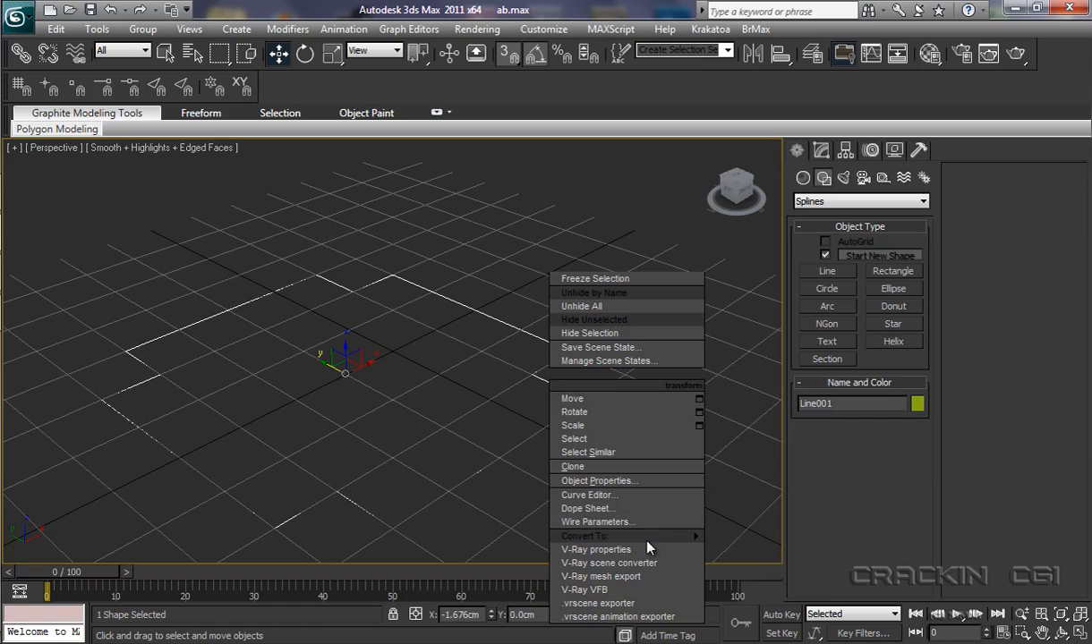
mouse_move(697, 536)
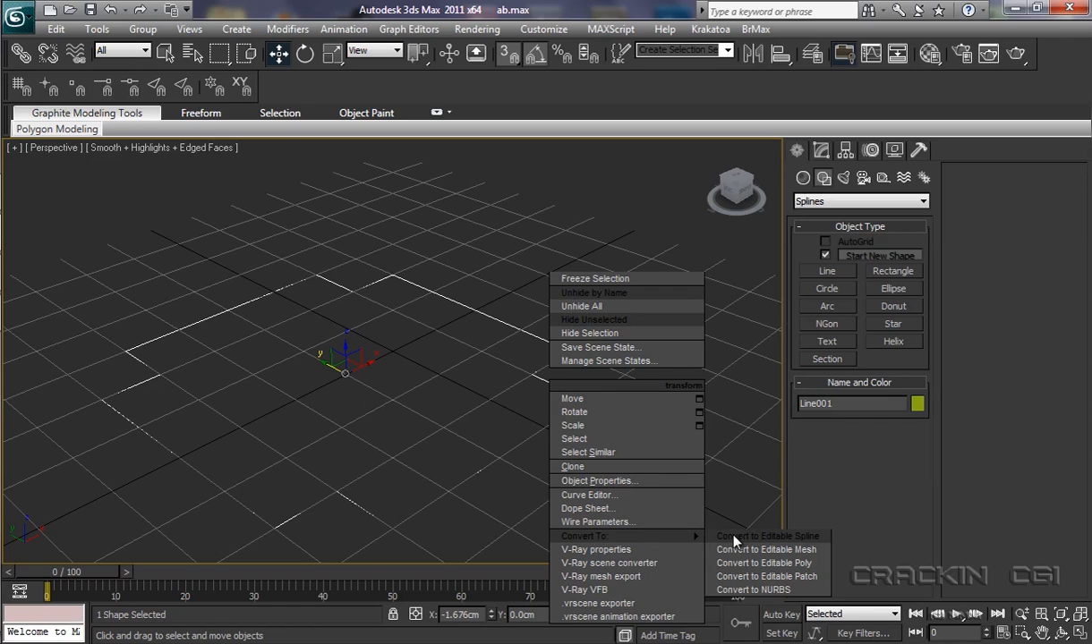
left_click(748, 537)
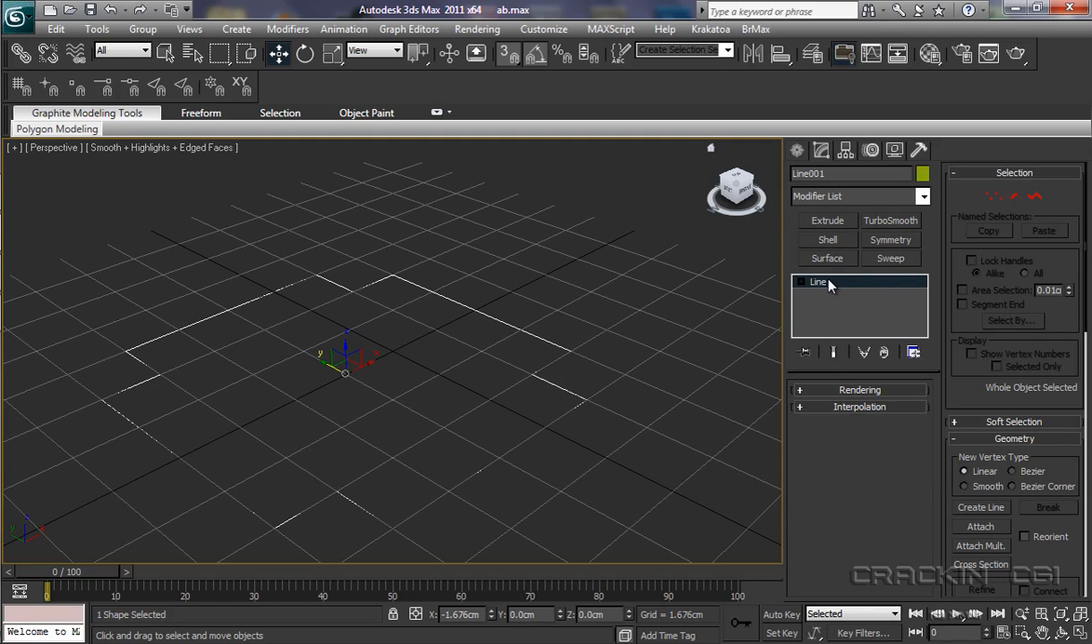
Step: Apply a Sweep modifier to the outline and try the Angle and Bar built-in sections before choosing Channel
left_click(886, 257)
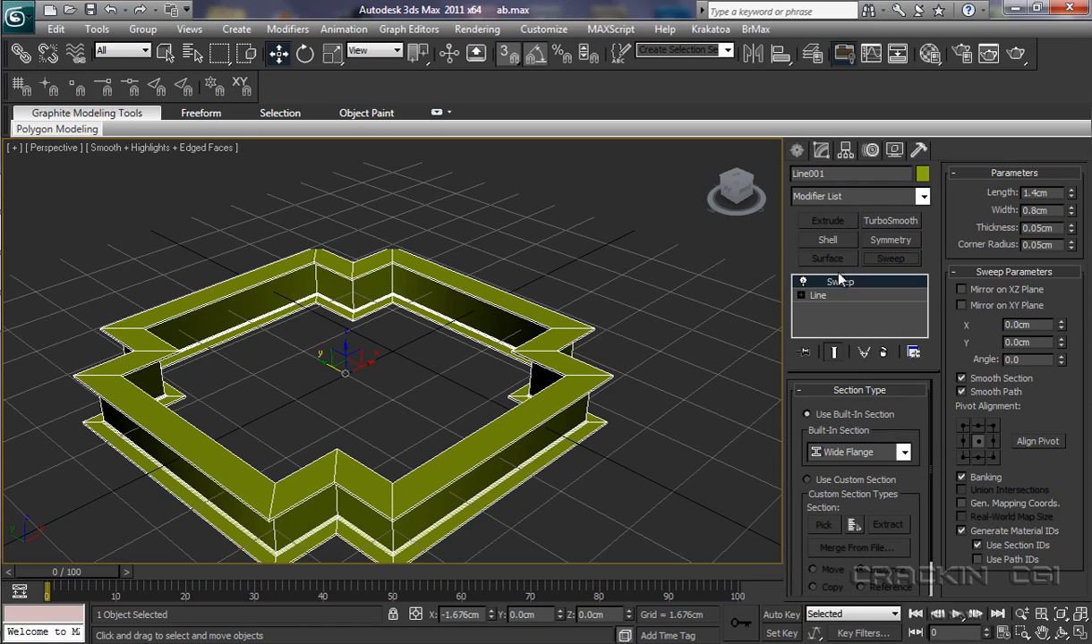
left_click(903, 453)
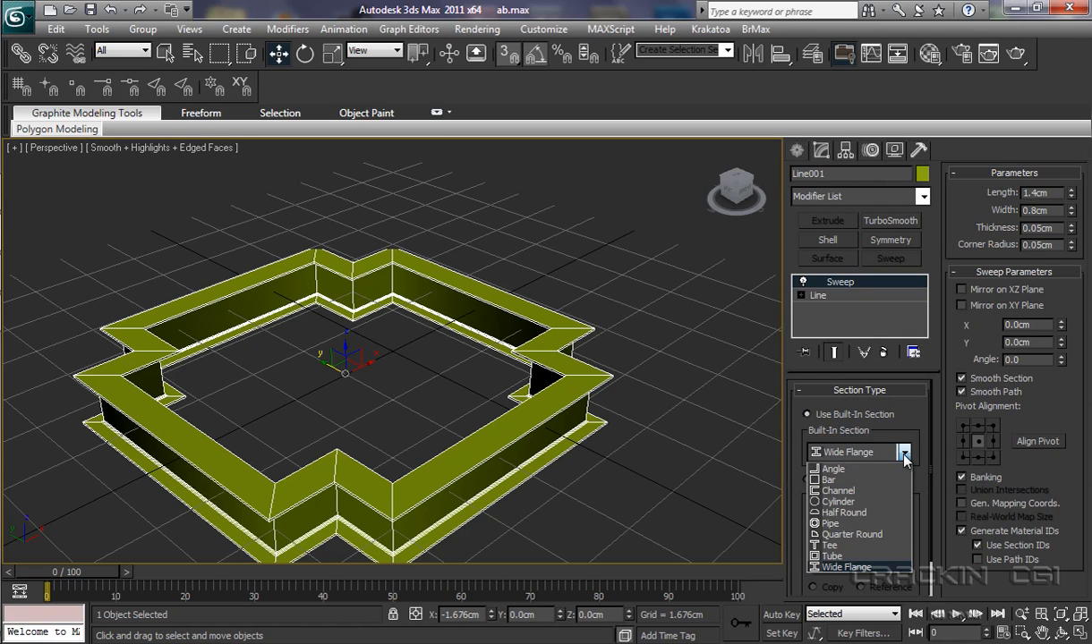
left_click(856, 470)
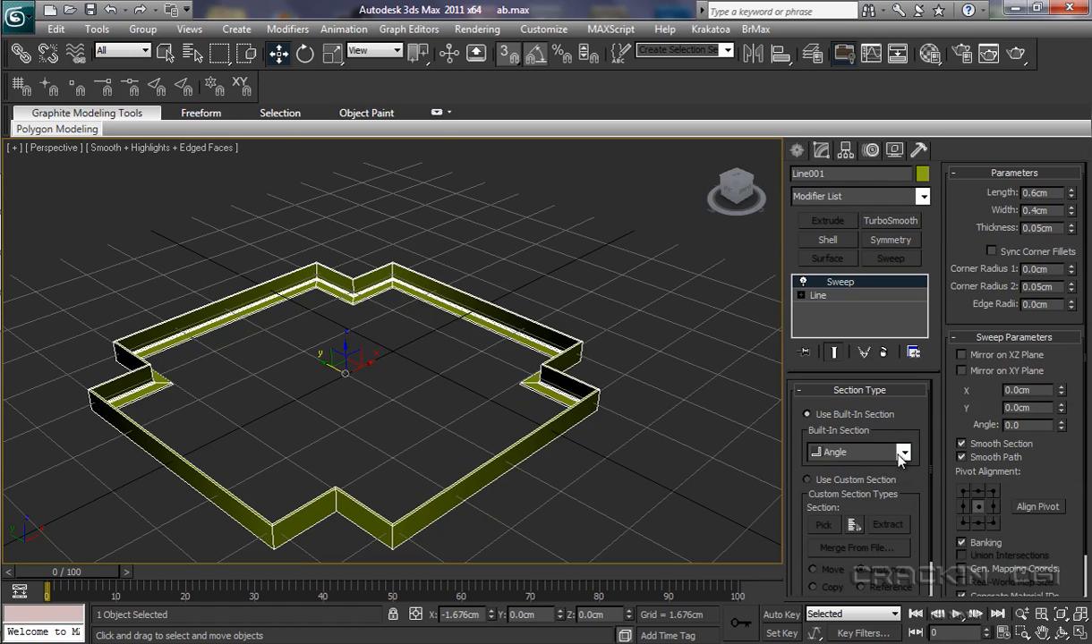
left_click(859, 452)
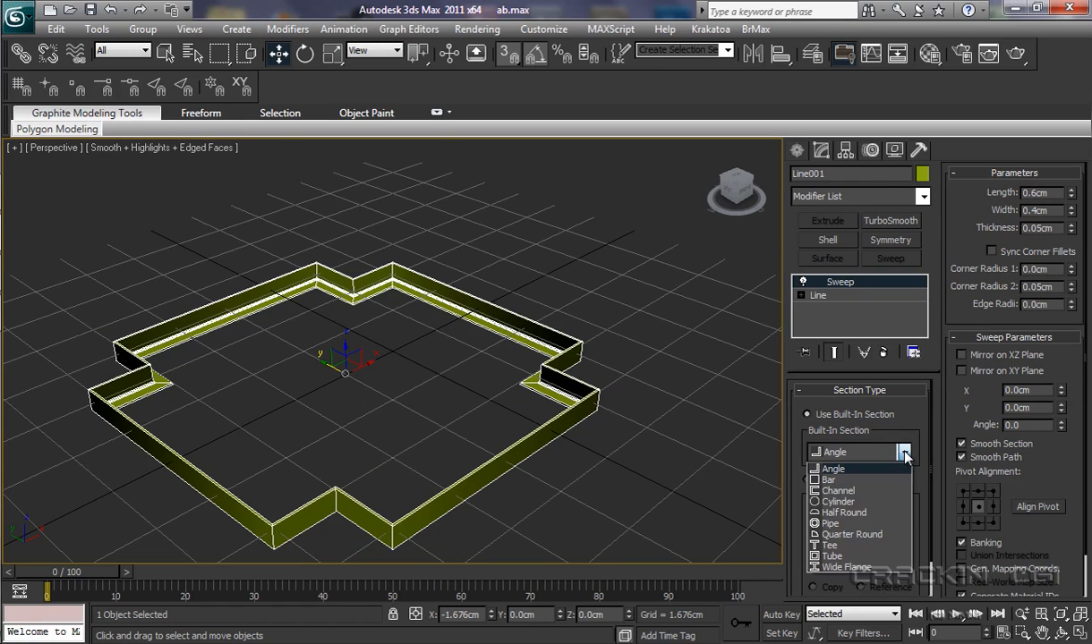
left_click(856, 480)
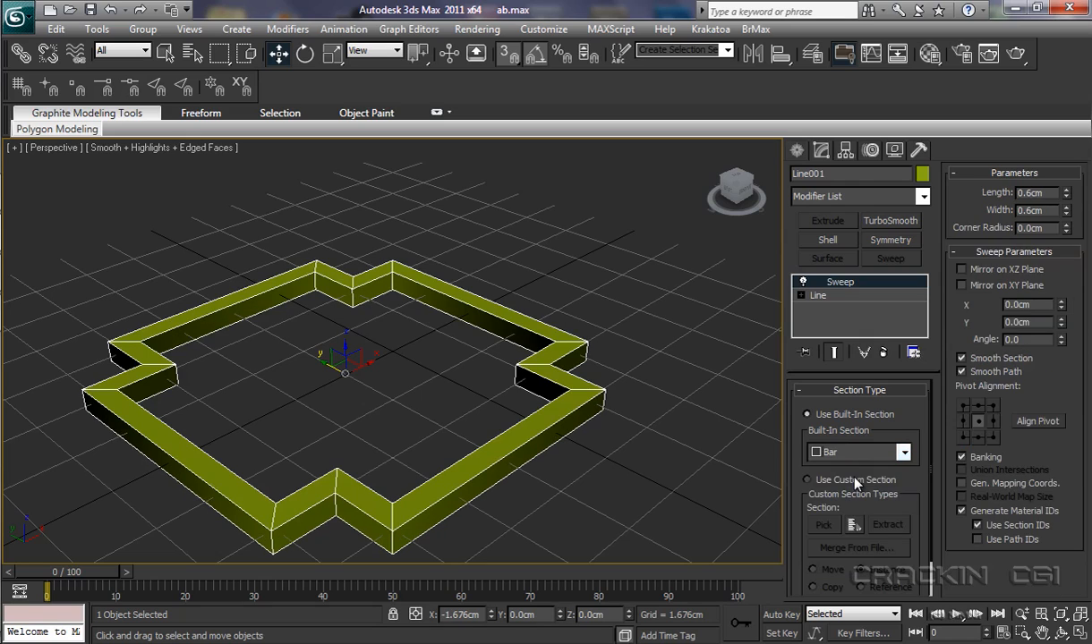
left_click(903, 453)
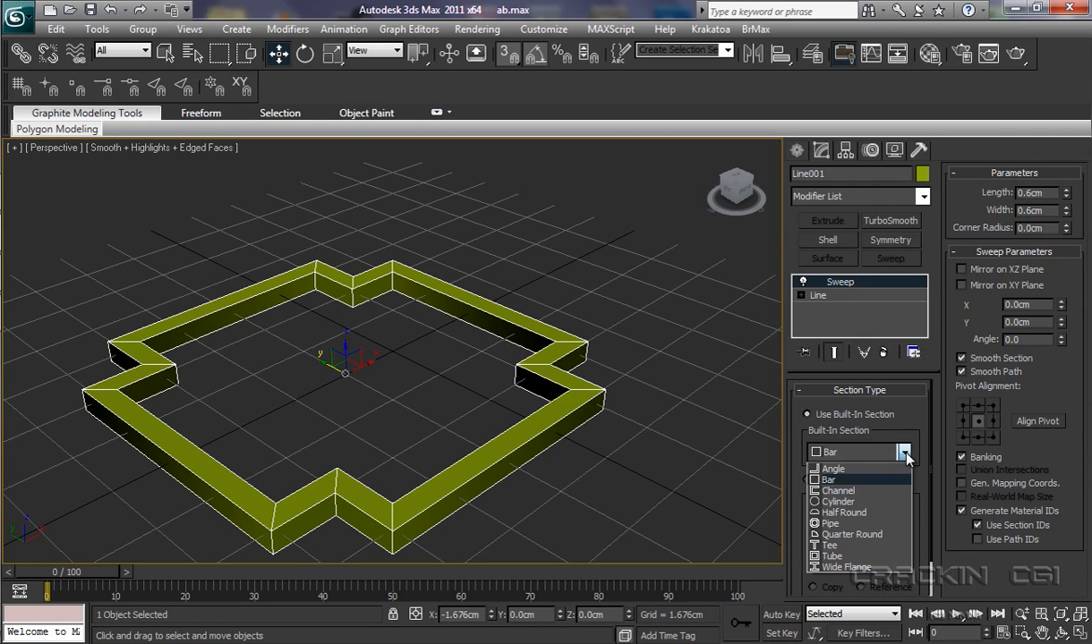
left_click(861, 490)
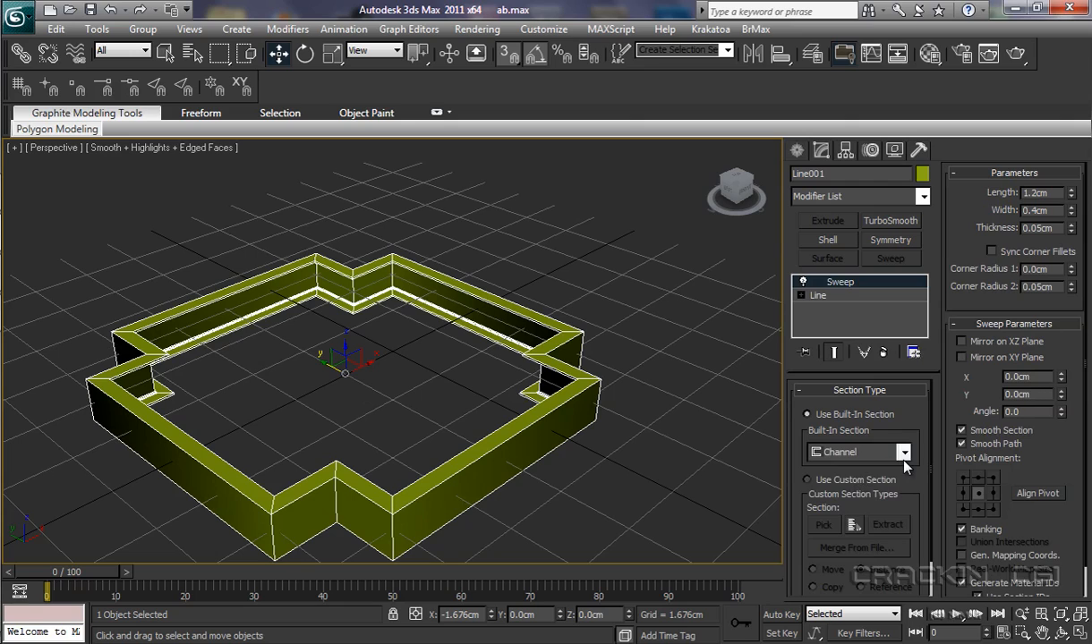
left_click(861, 452)
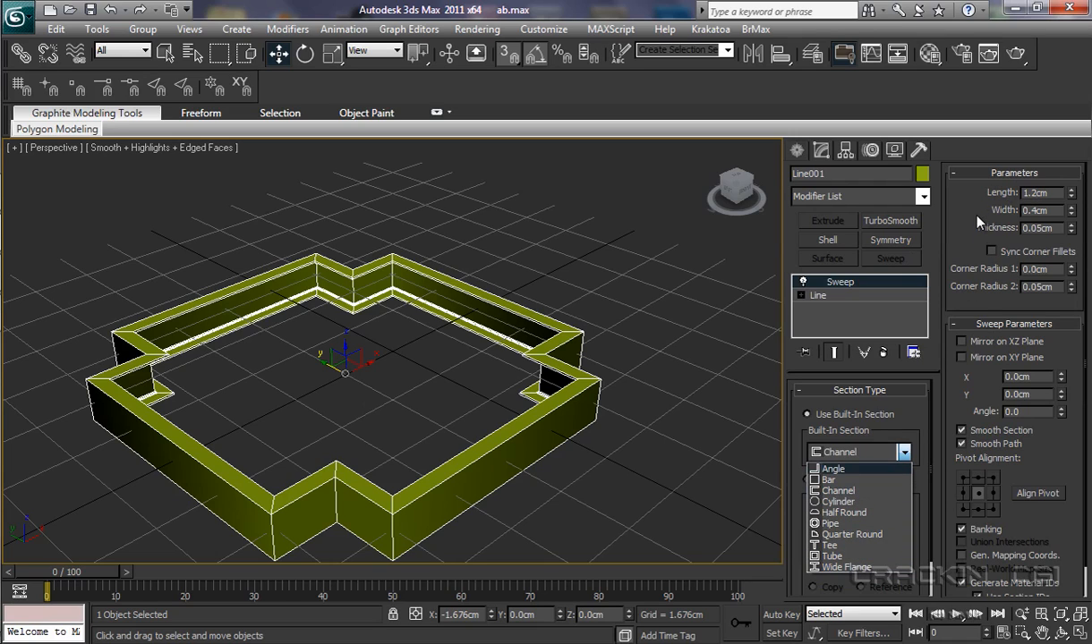
Step: Set the channel section's length to 1.116 cm, width to 0.6 cm and thickness to 0.086 cm, and align its pivot to the top centre
left_click(1072, 196)
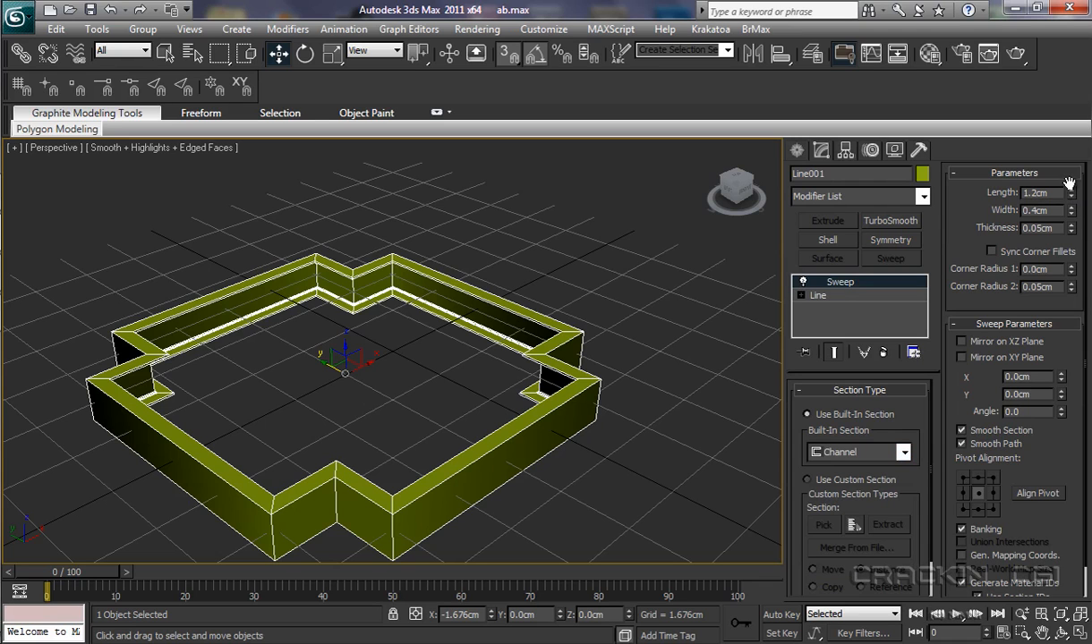
mouse_move(1072, 196)
left_mouse_down()
mouse_move(1068, 130)
mouse_move(1084, 251)
mouse_move(1079, 198)
left_mouse_up()
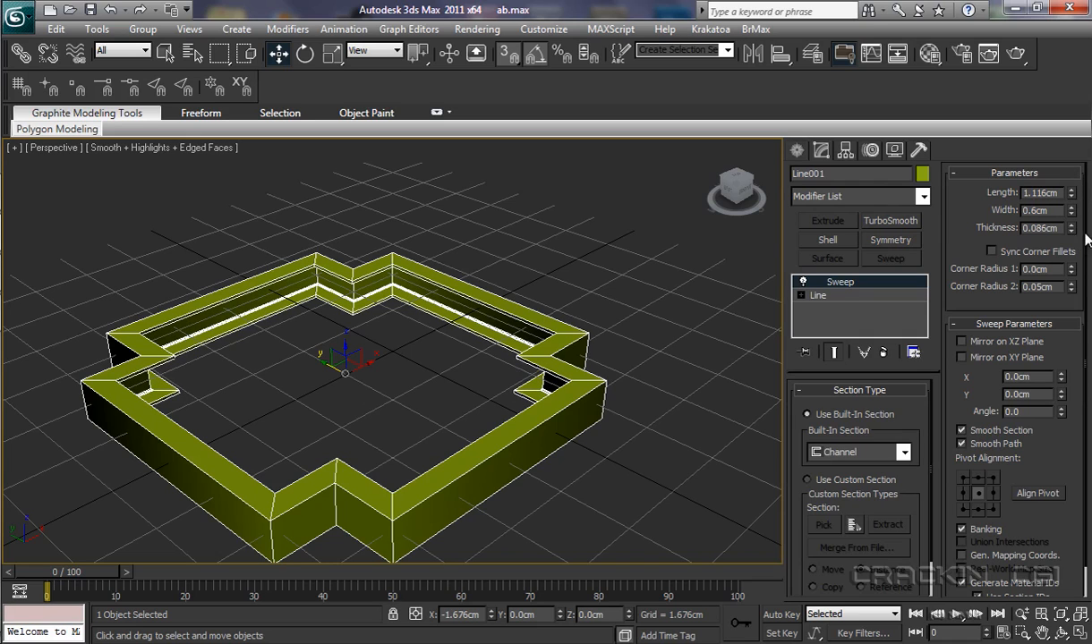
left_click(963, 480)
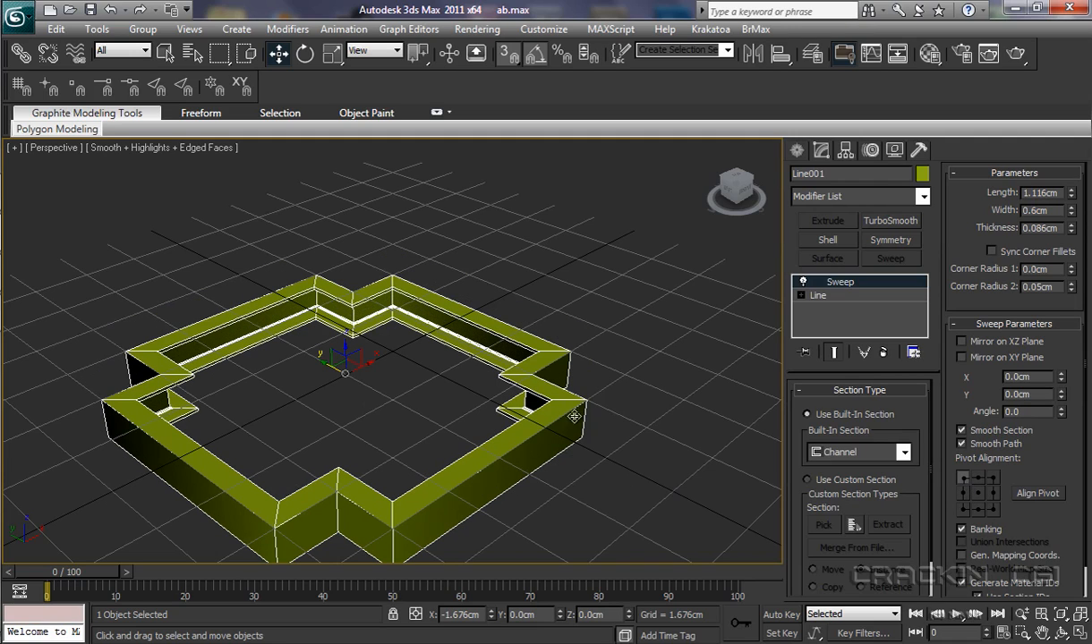
left_click(978, 480)
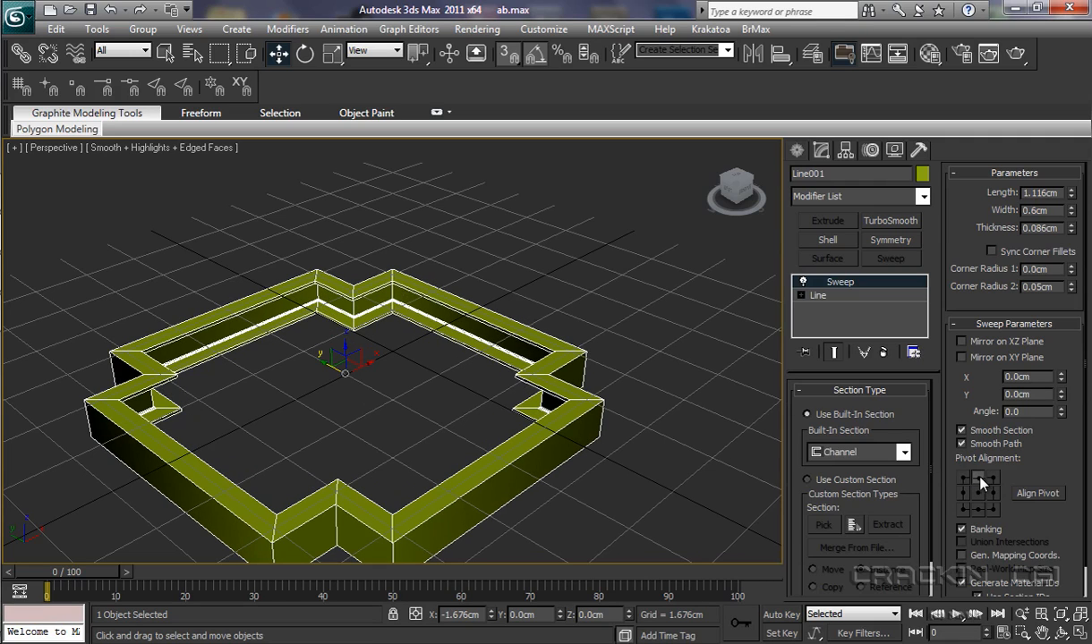
Step: Try the top-right pivot alignment for the channel section before settling on the centre alignment
left_click(991, 479)
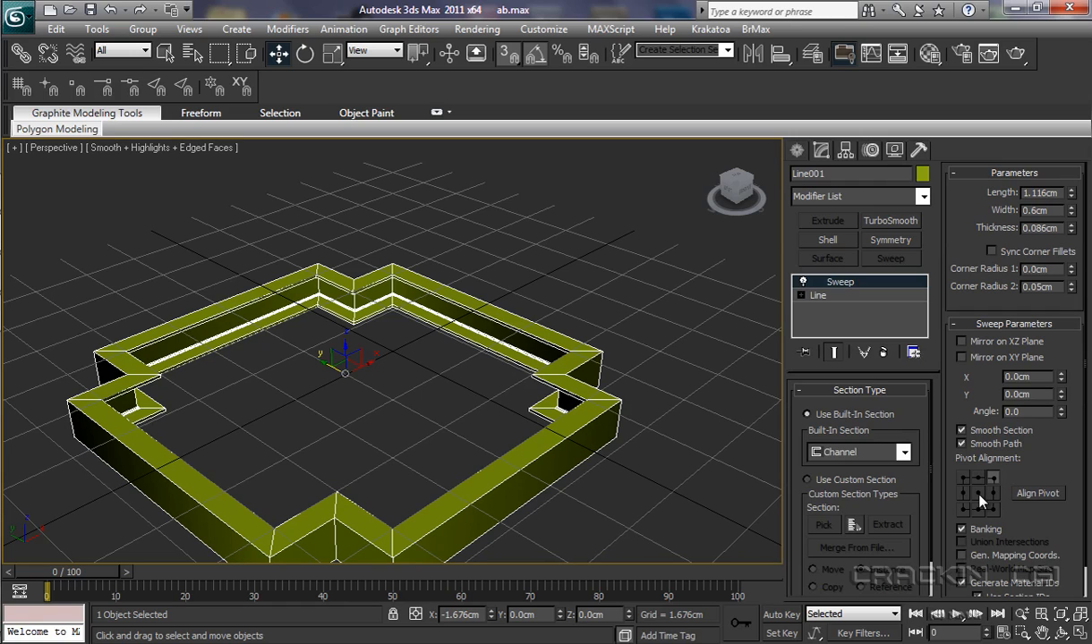
left_click(977, 493)
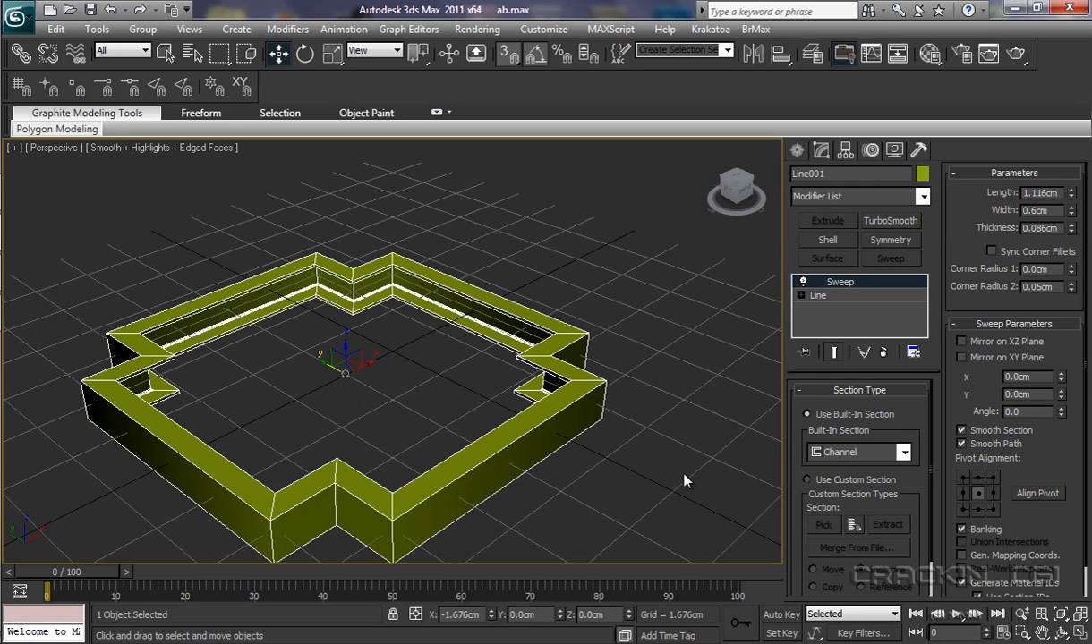
Step: In the Front view, draw an open 10-point stepped profile line above the swept frame, about 0.8 cm wide and 2.9 cm tall
left_click(1080, 634)
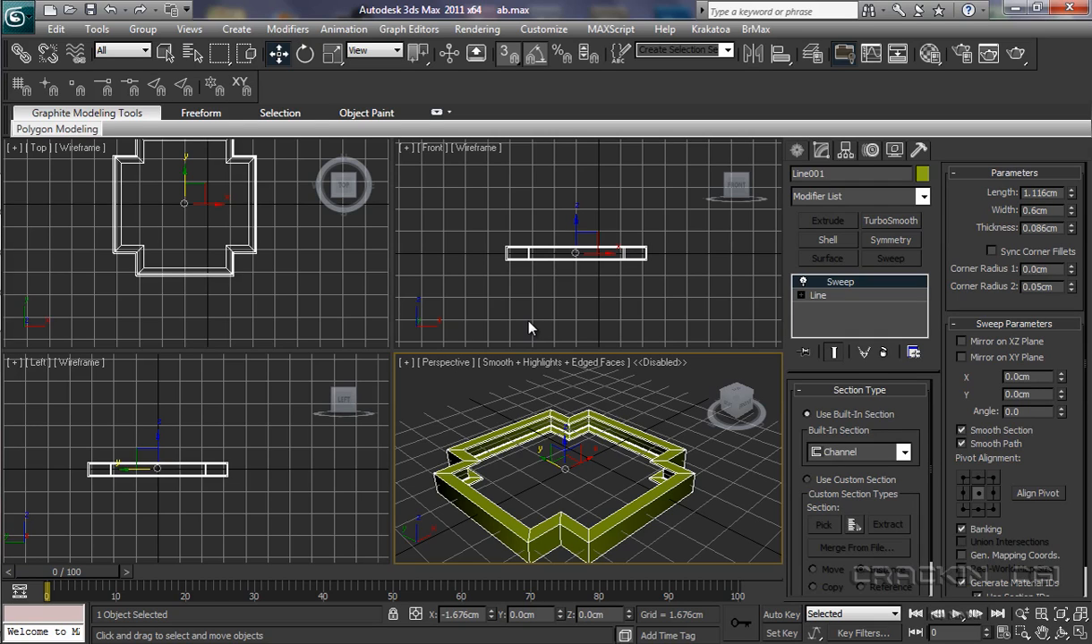
scroll(528, 324, "up", 10)
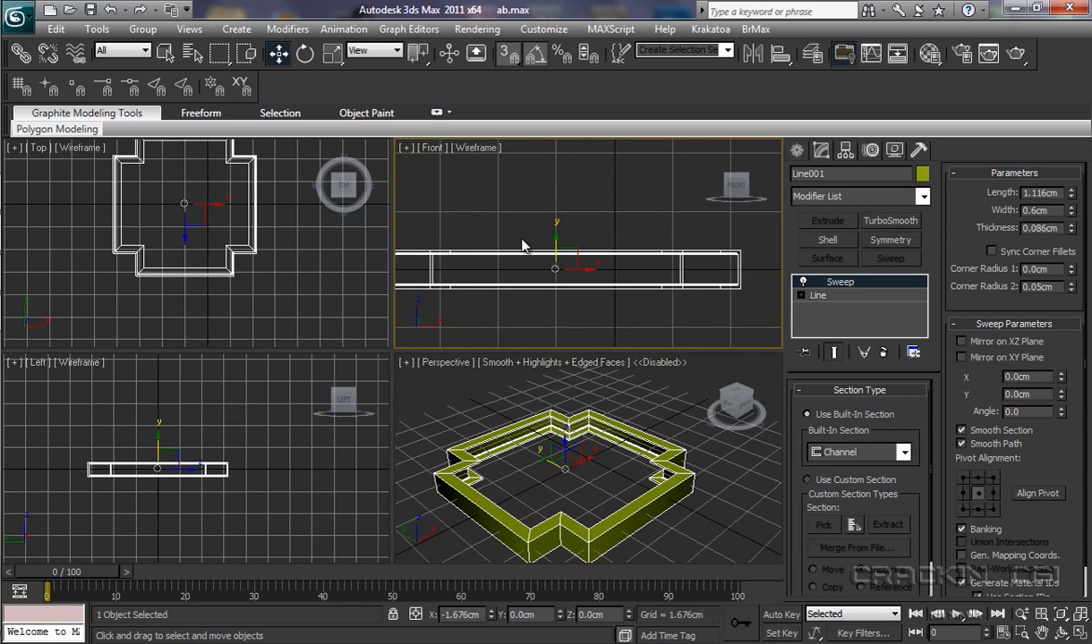
middle_click_drag(590, 239, 623, 284)
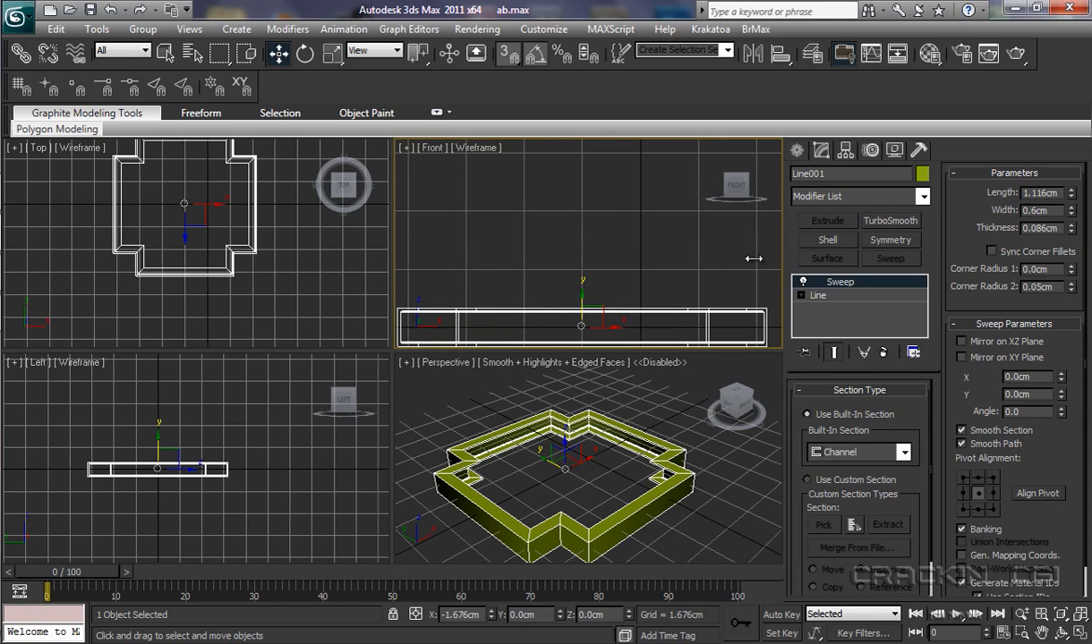
left_click(797, 149)
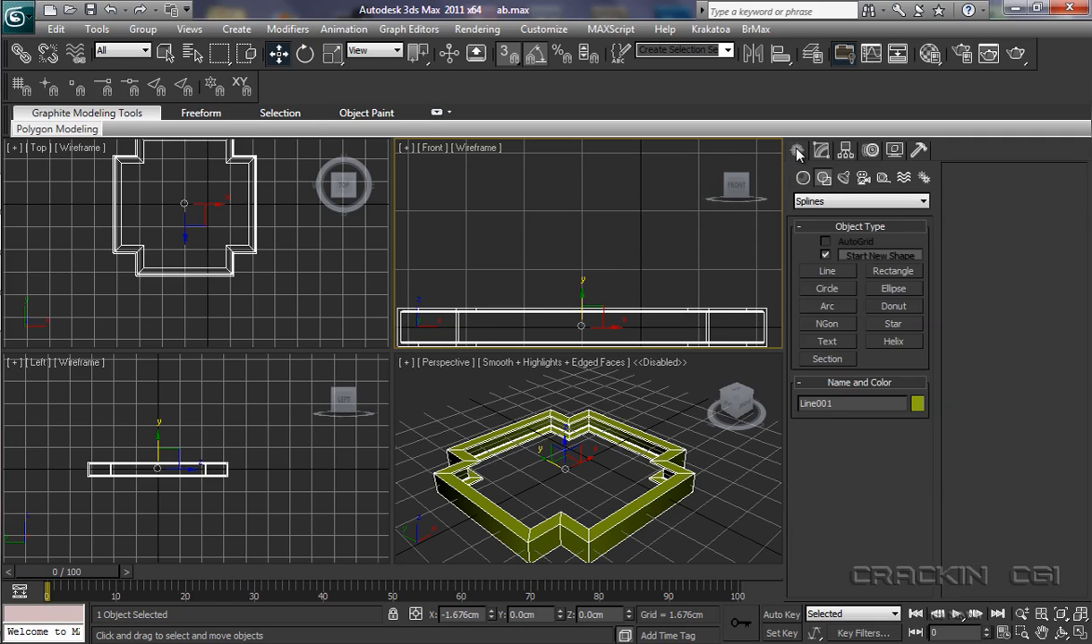
left_click(826, 271)
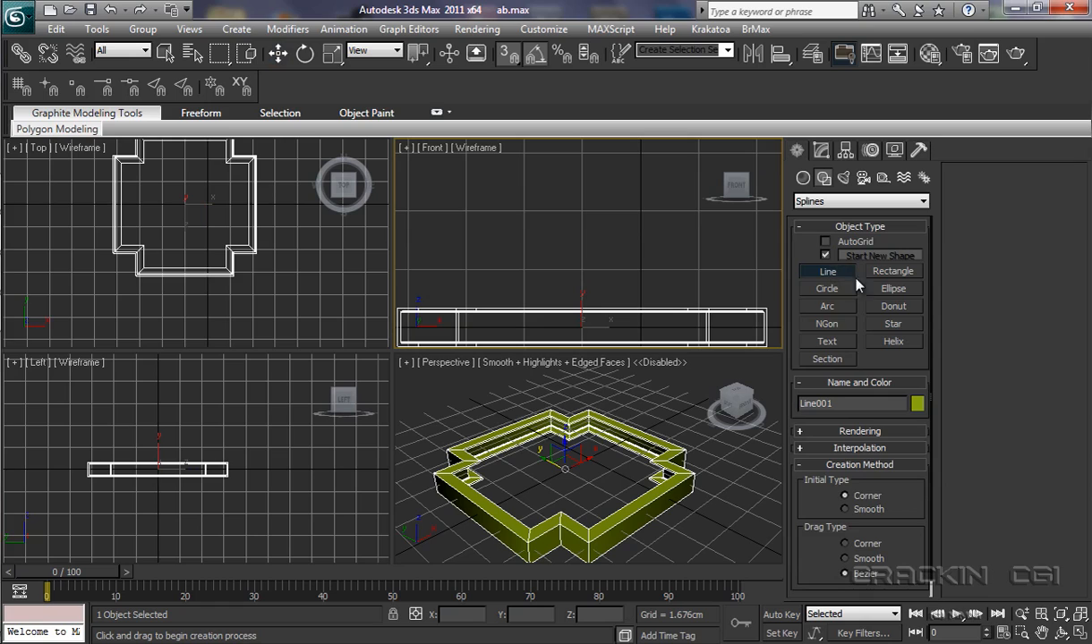
left_click(558, 198)
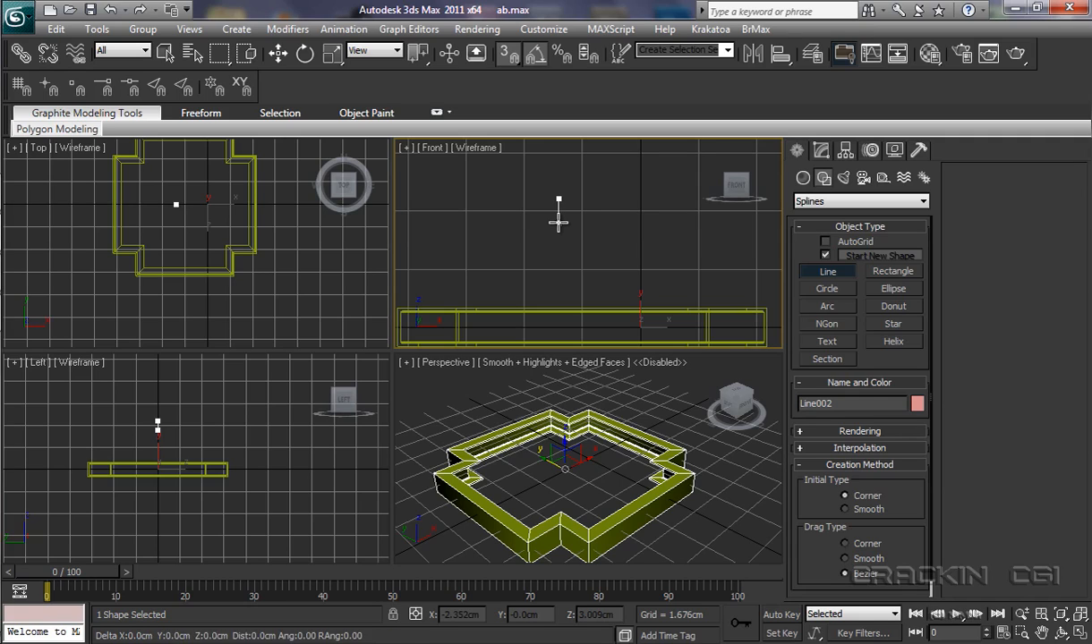
left_click(560, 223)
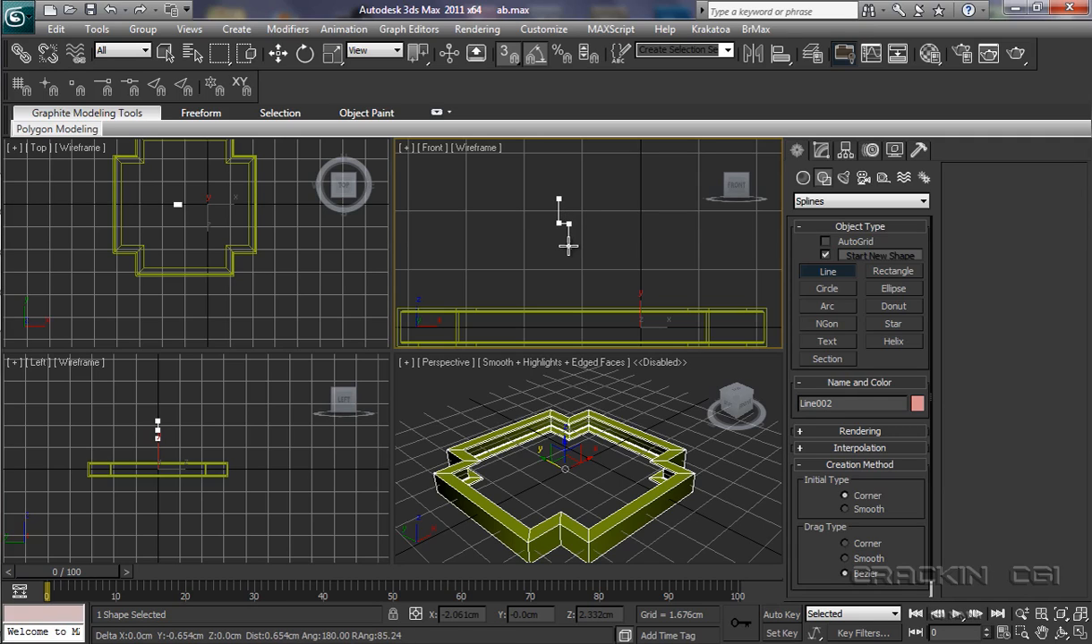
left_click(568, 245)
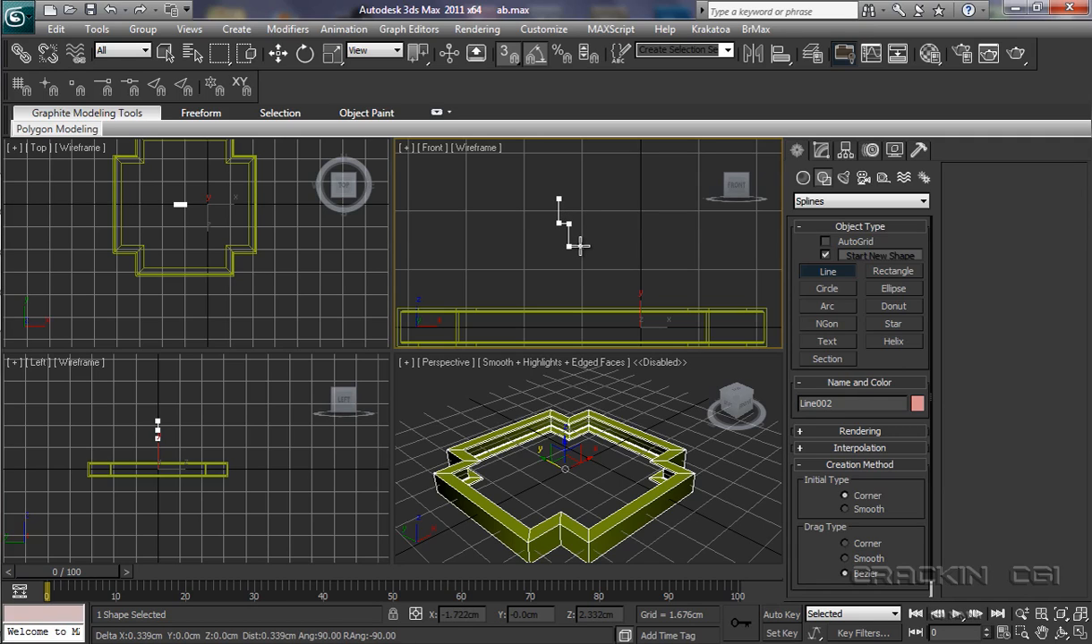
left_click(580, 246)
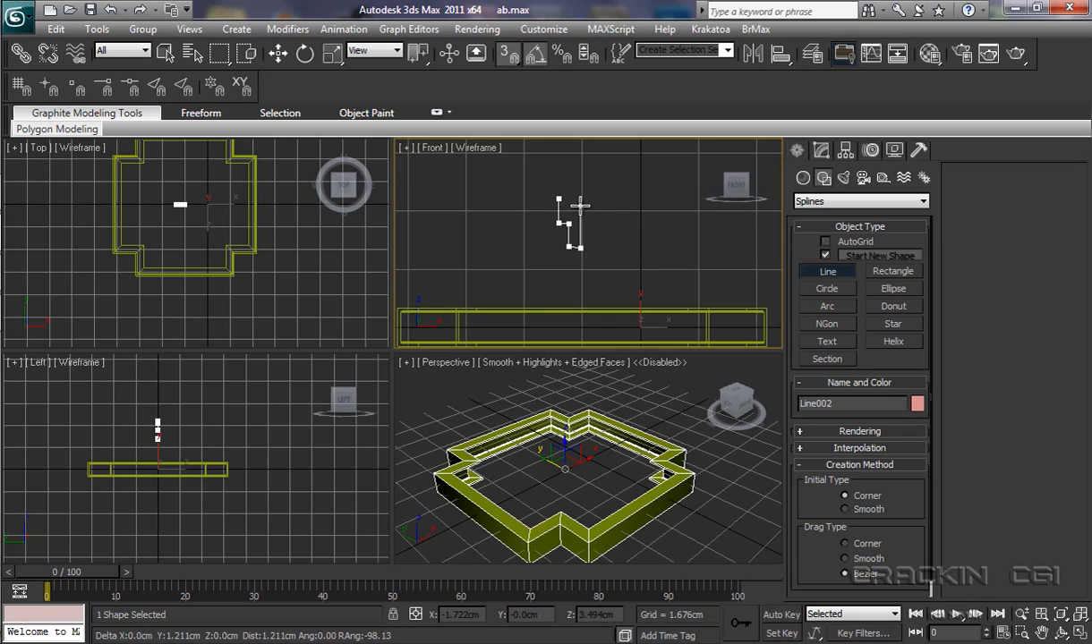
left_click(586, 207)
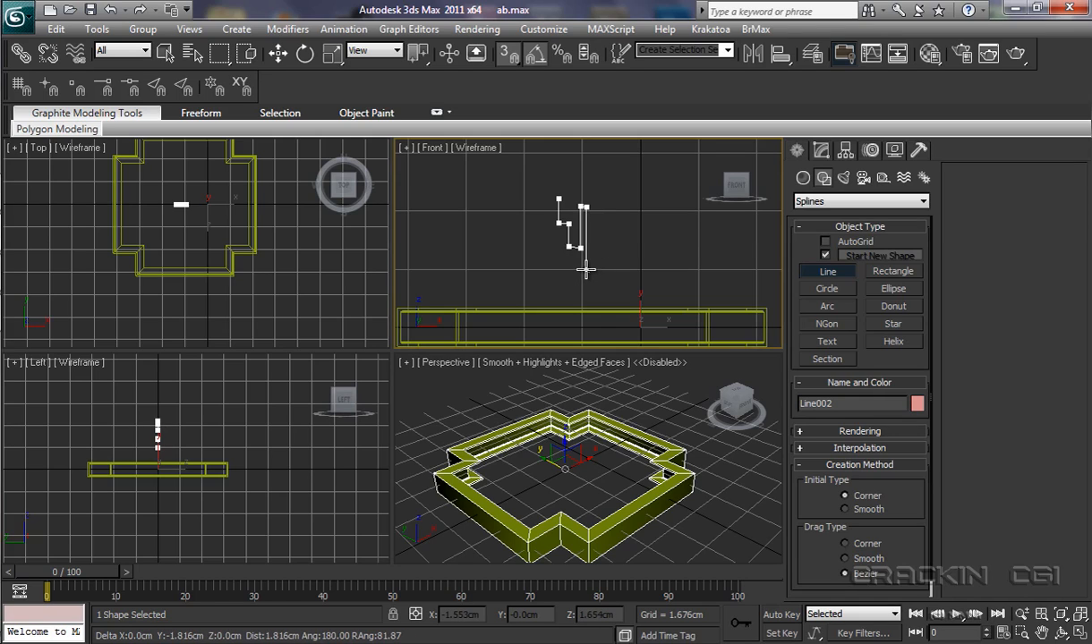
left_click(585, 269)
left_click(560, 269)
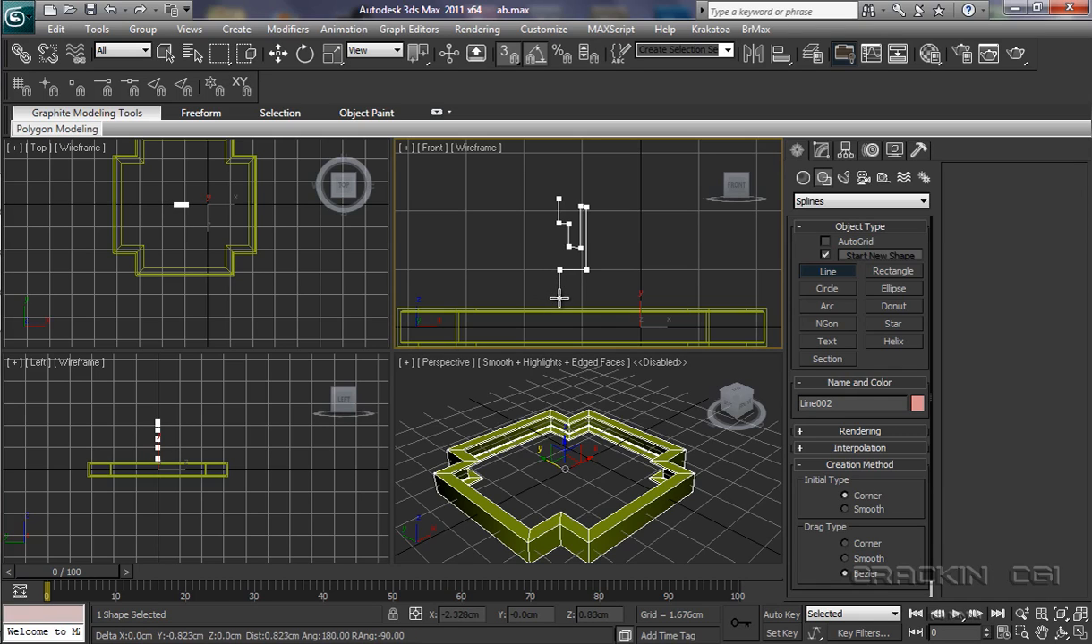
left_click(559, 300)
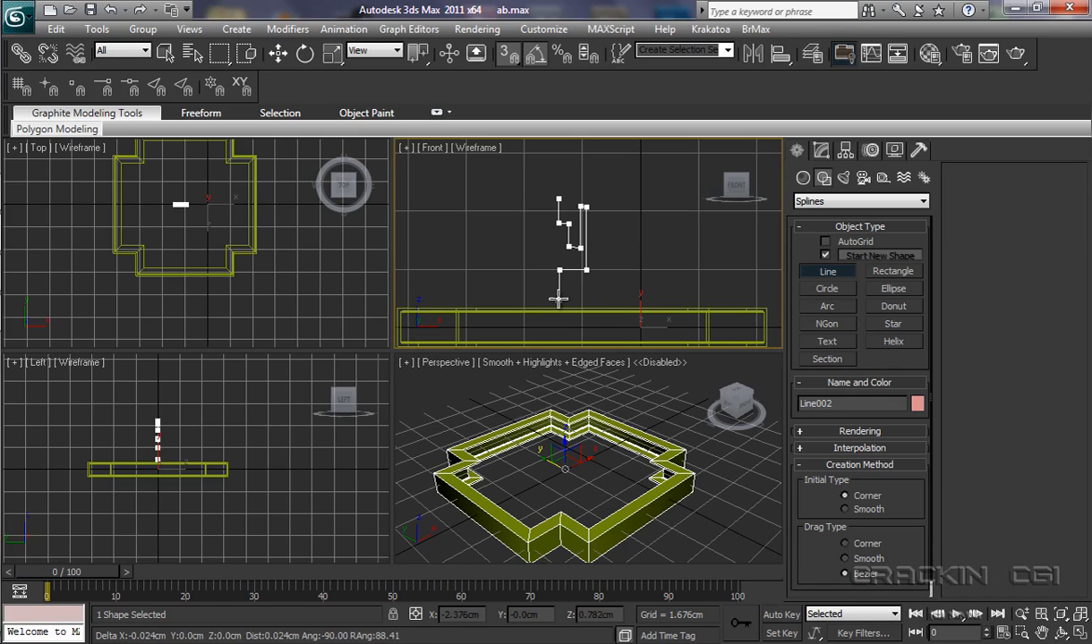
right_click(563, 303)
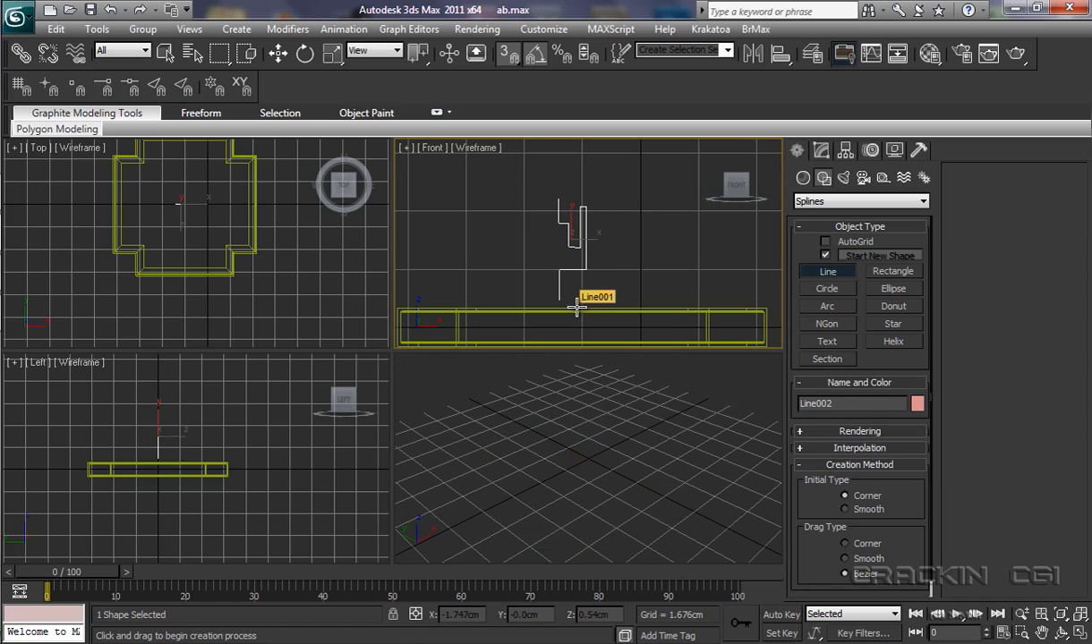
Step: End line creation and convert the stepped profile to an editable spline
key("w")
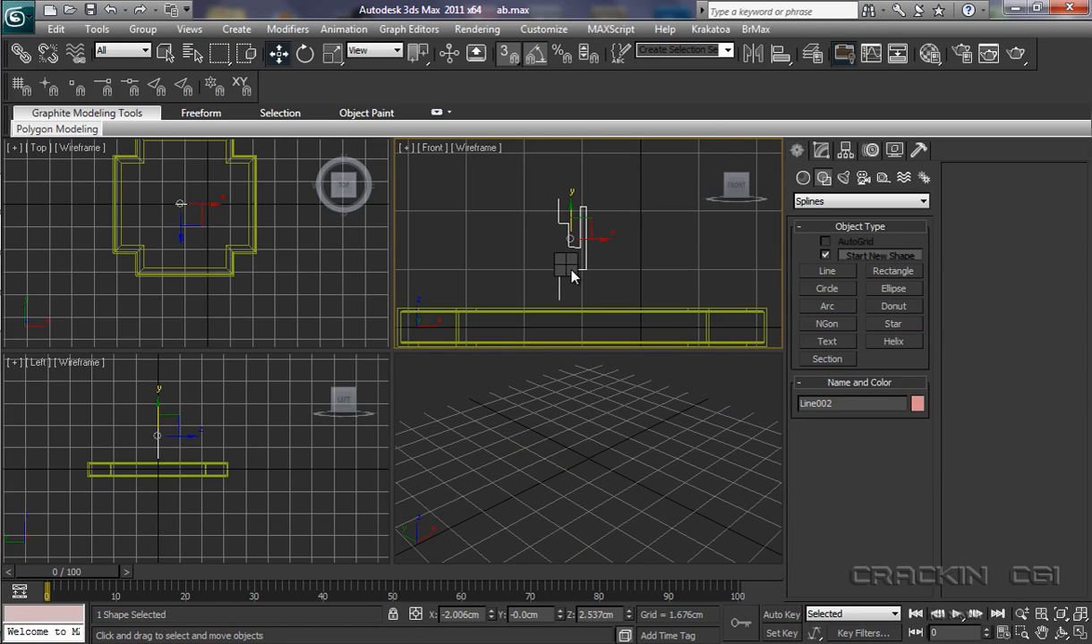
right_click(571, 278)
mouse_move(632, 424)
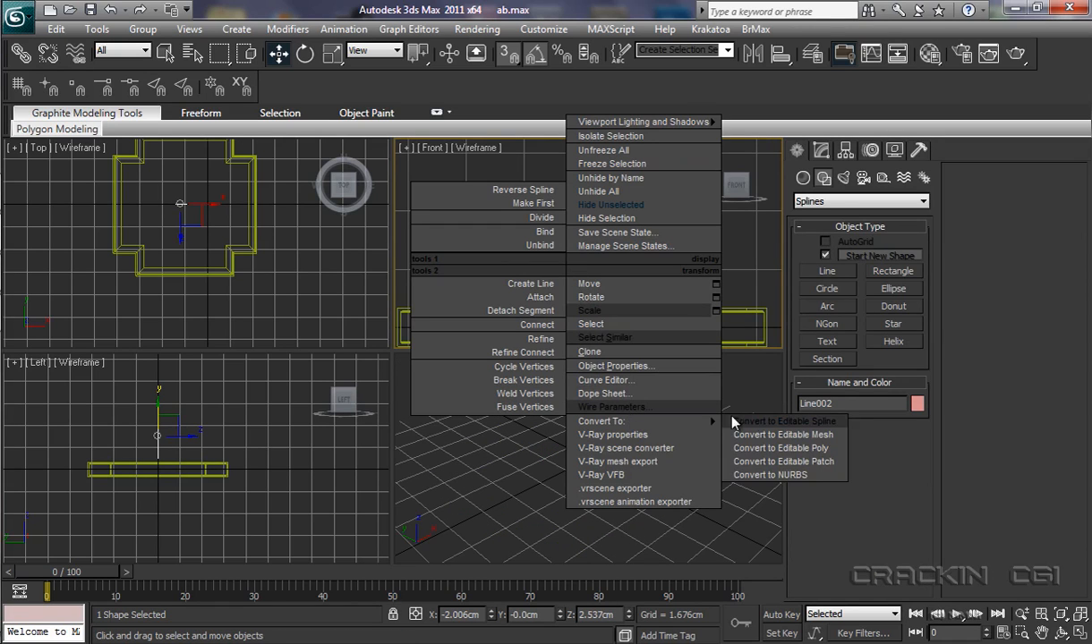
left_click(765, 421)
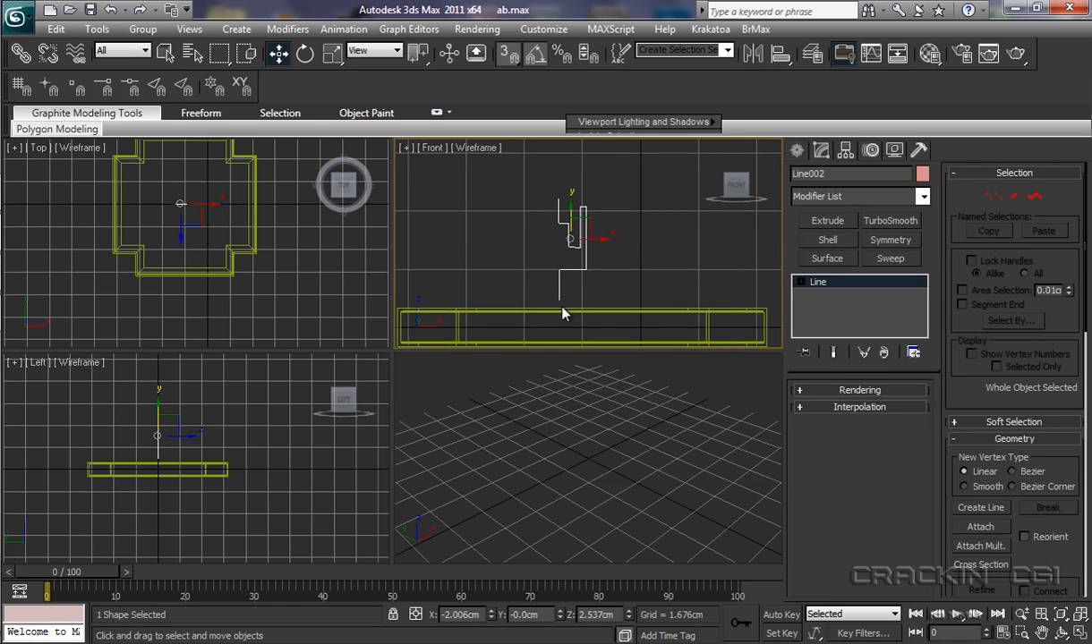
Step: Change the profile's lower inner corner vertex, just above its bottom end point, to the Smooth type
left_click(801, 282)
left_click(831, 297)
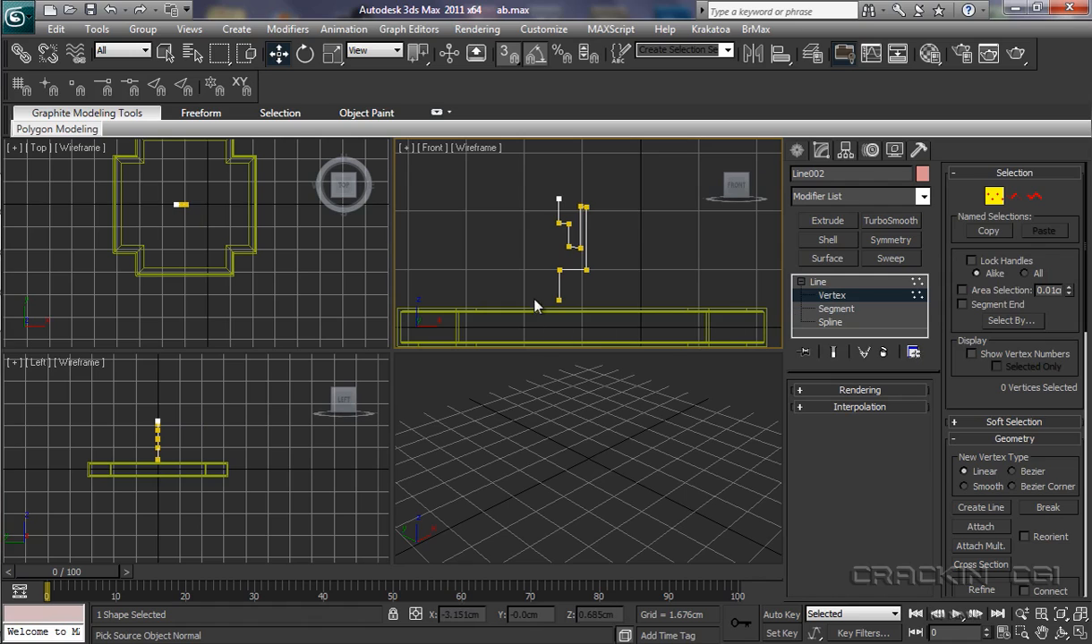
left_click(558, 270)
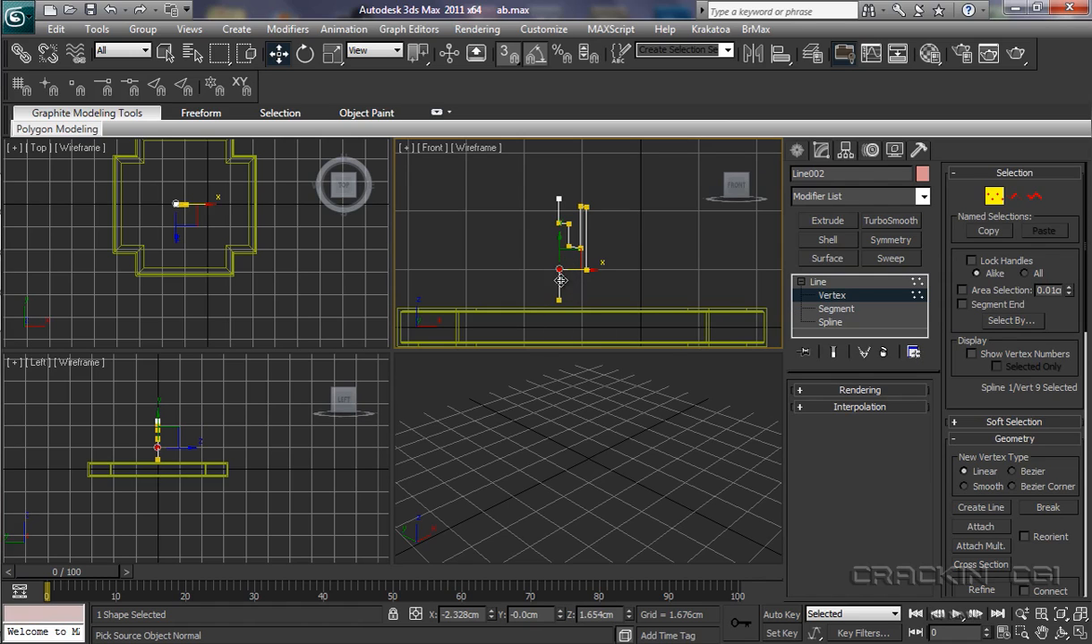
right_click(558, 270)
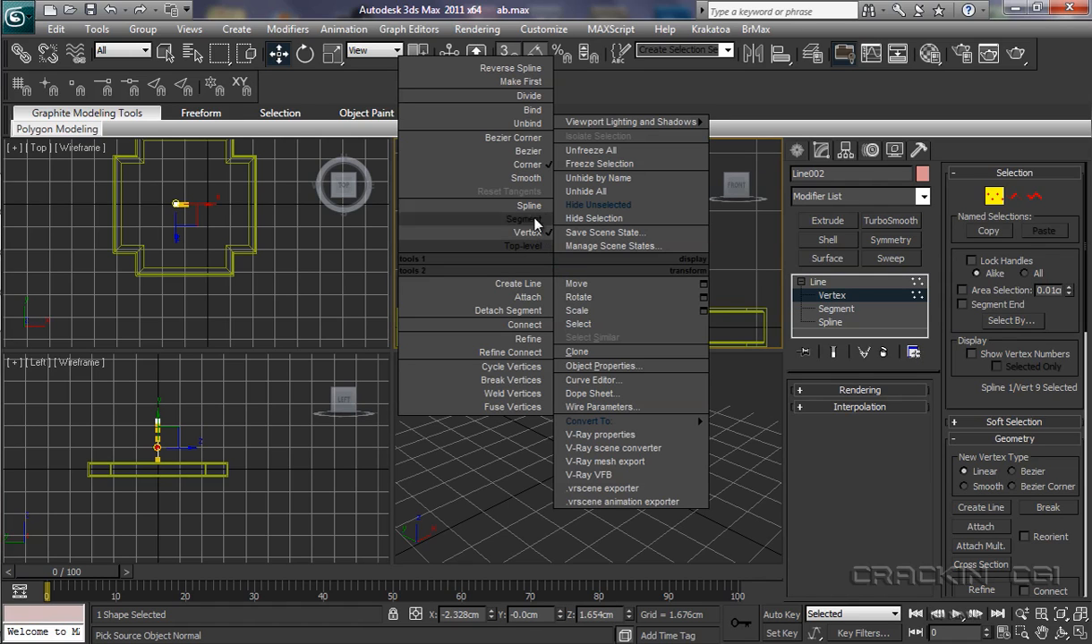
left_click(527, 180)
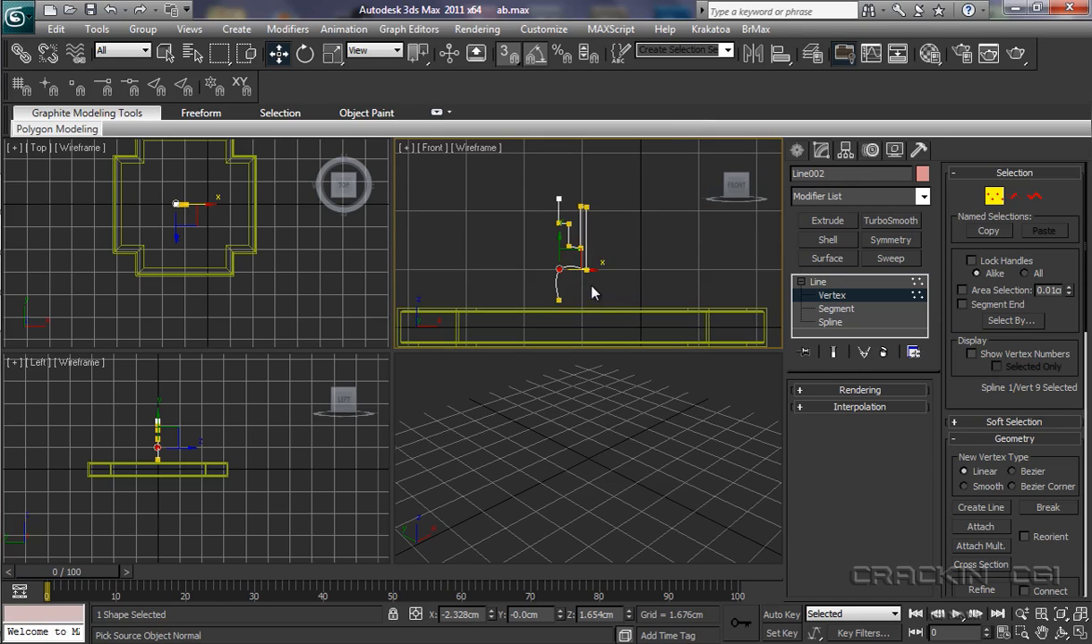
Step: Move the smoothed vertex to about X -2.18 cm, Z 1.58 cm to reshape the curve, and leave vertex editing
left_click_drag(558, 269, 559, 247)
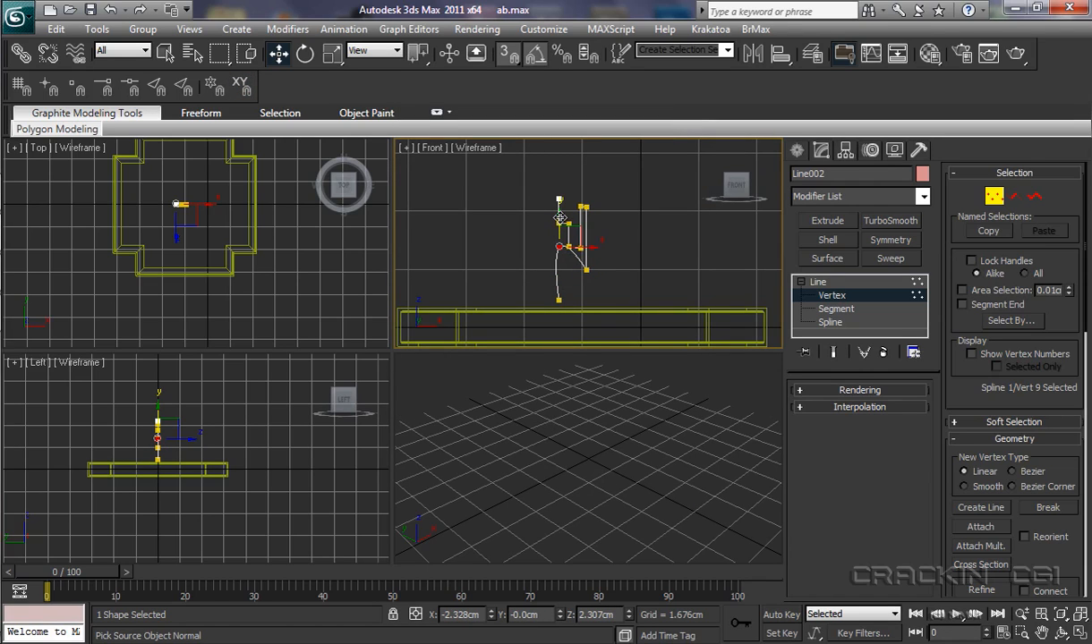
left_click_drag(560, 247, 561, 278)
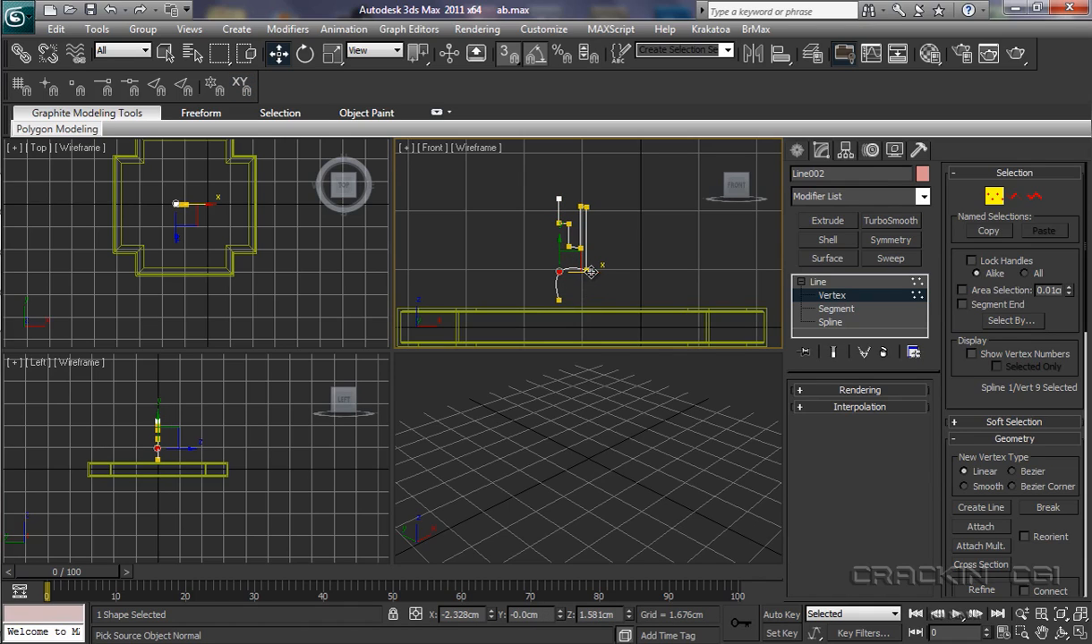
left_click_drag(572, 270, 564, 271)
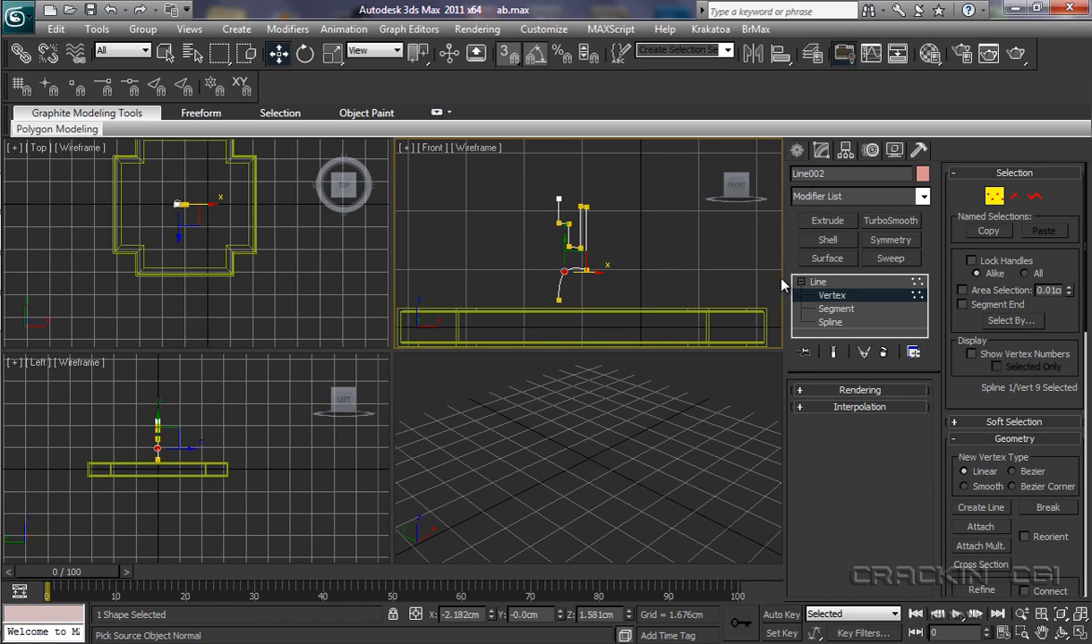
left_click(816, 282)
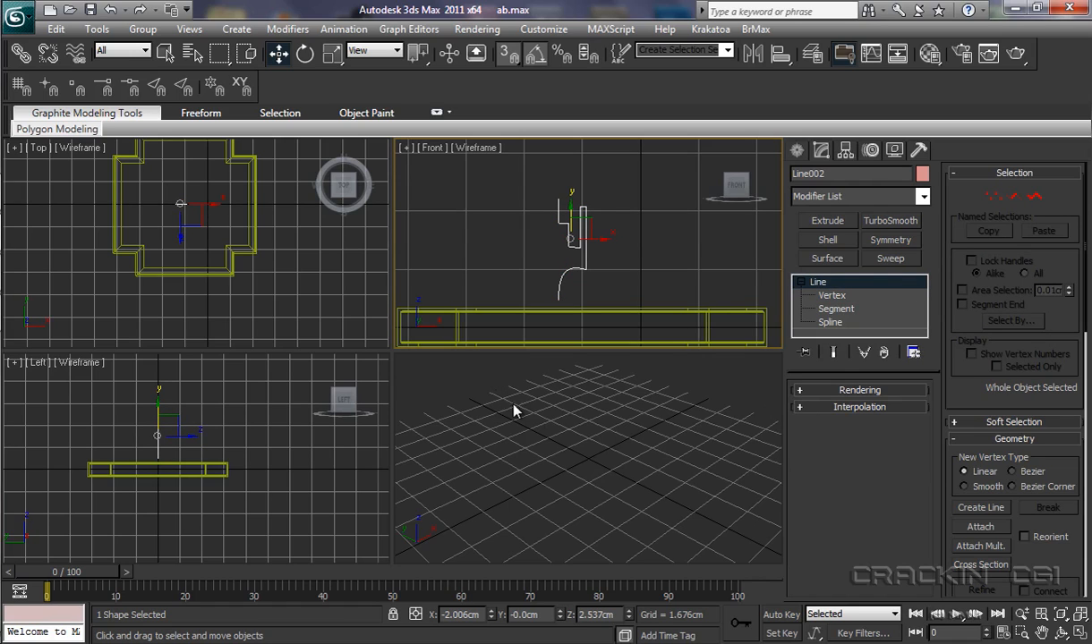
Step: Switch the notched outline's Sweep modifier to a custom section, pick the stepped profile as its section, and deselect the object
left_click(639, 311)
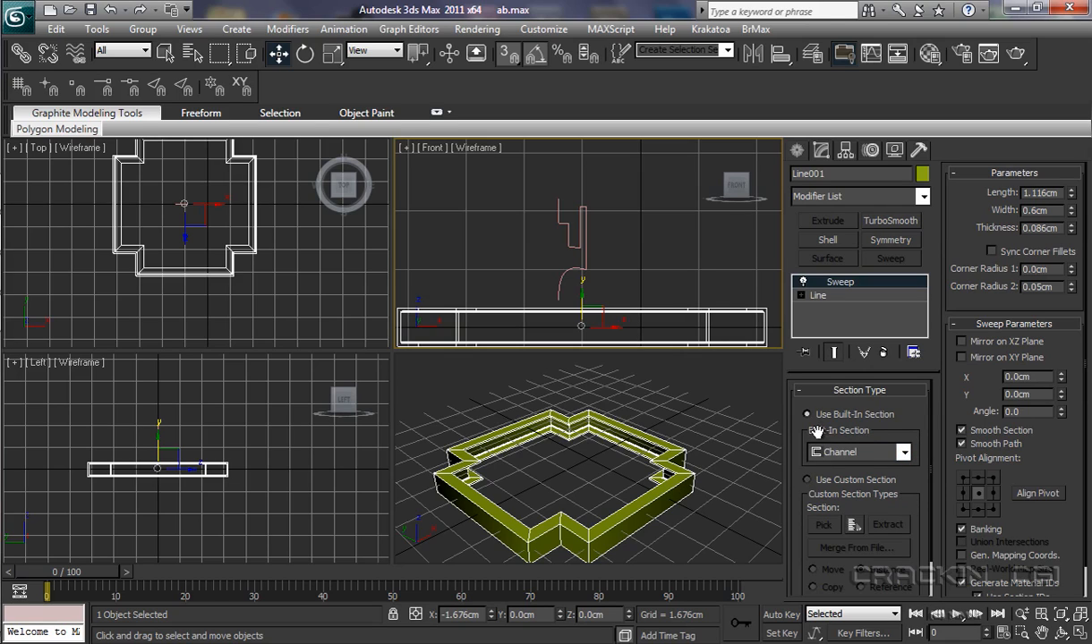
left_click(905, 453)
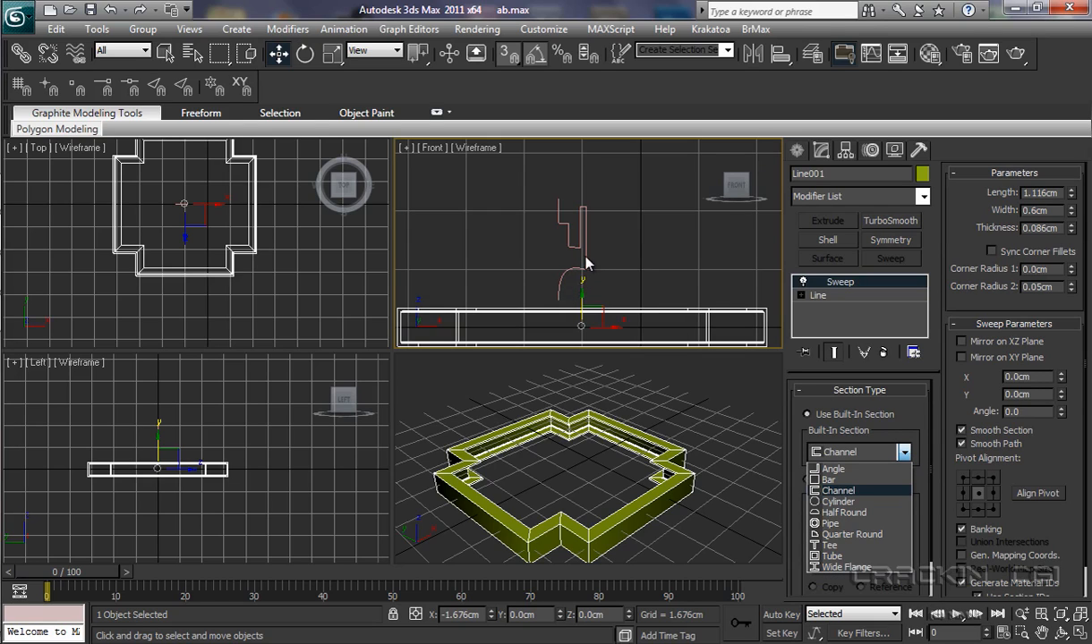
left_click(912, 428)
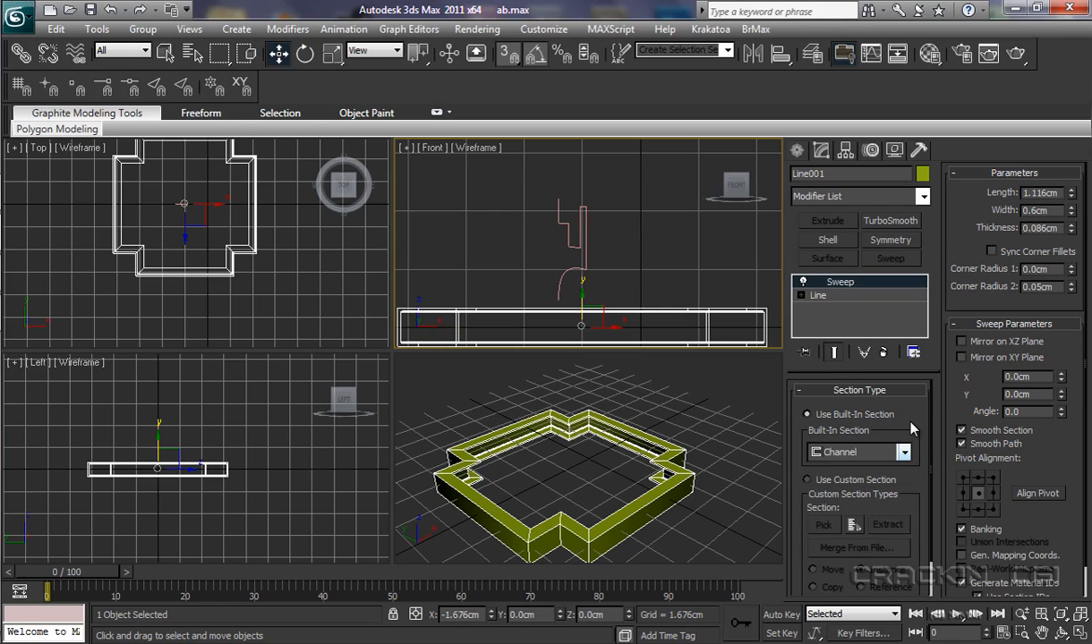
left_click(807, 481)
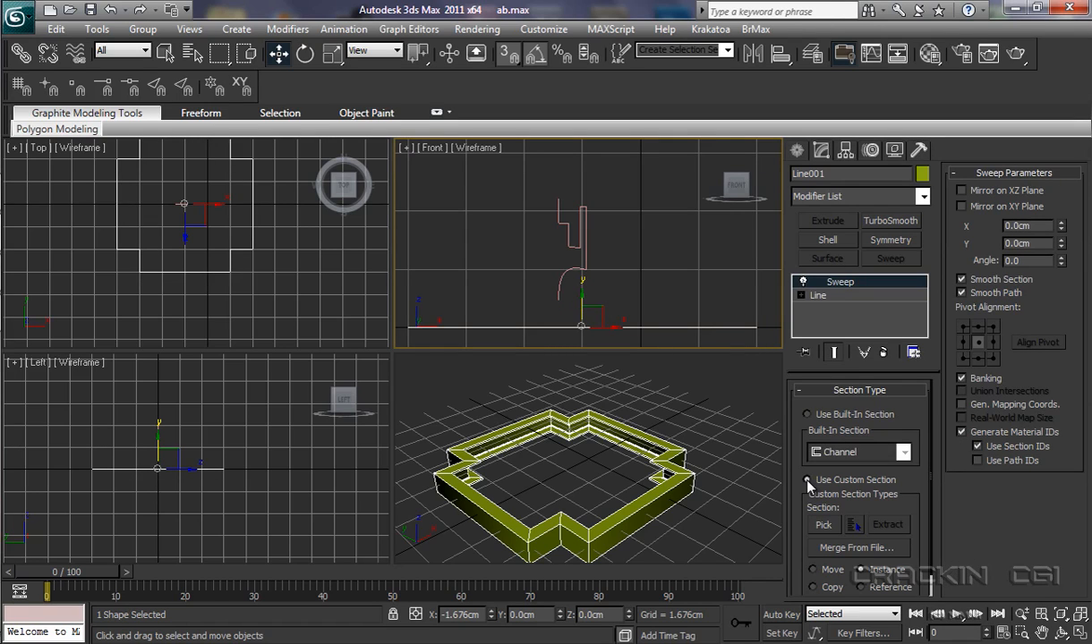
left_click(823, 526)
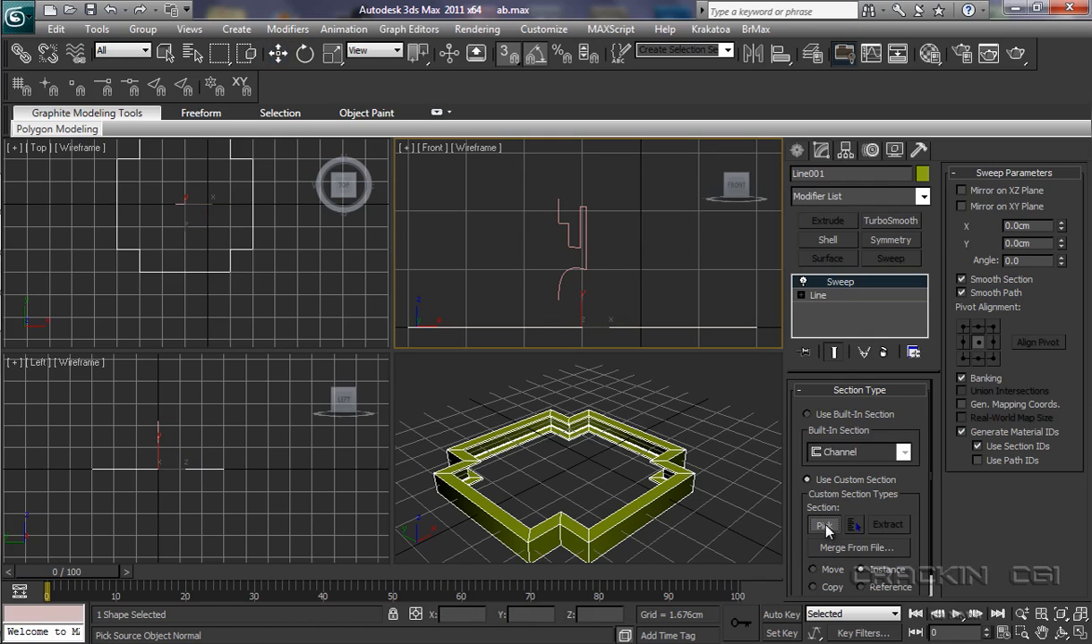
left_click(582, 268)
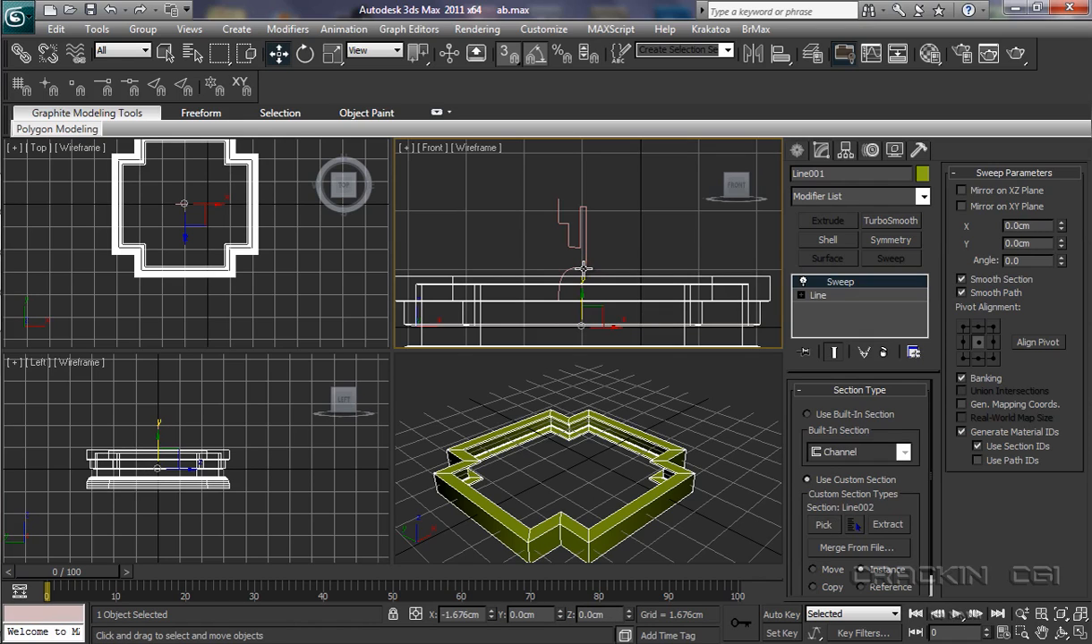
left_click(676, 412)
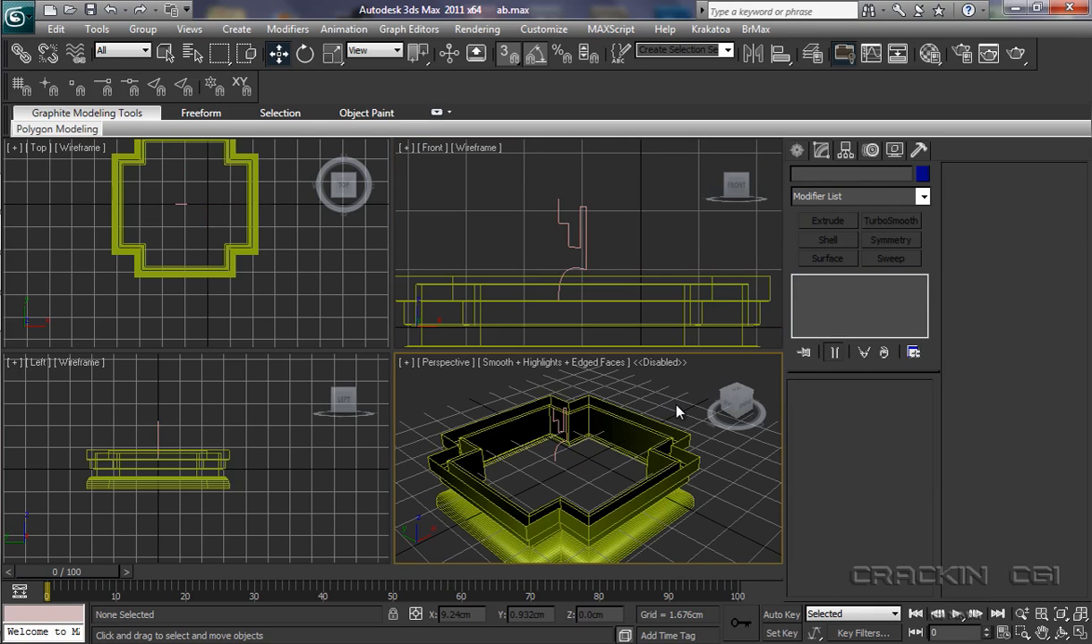
left_click(1078, 632)
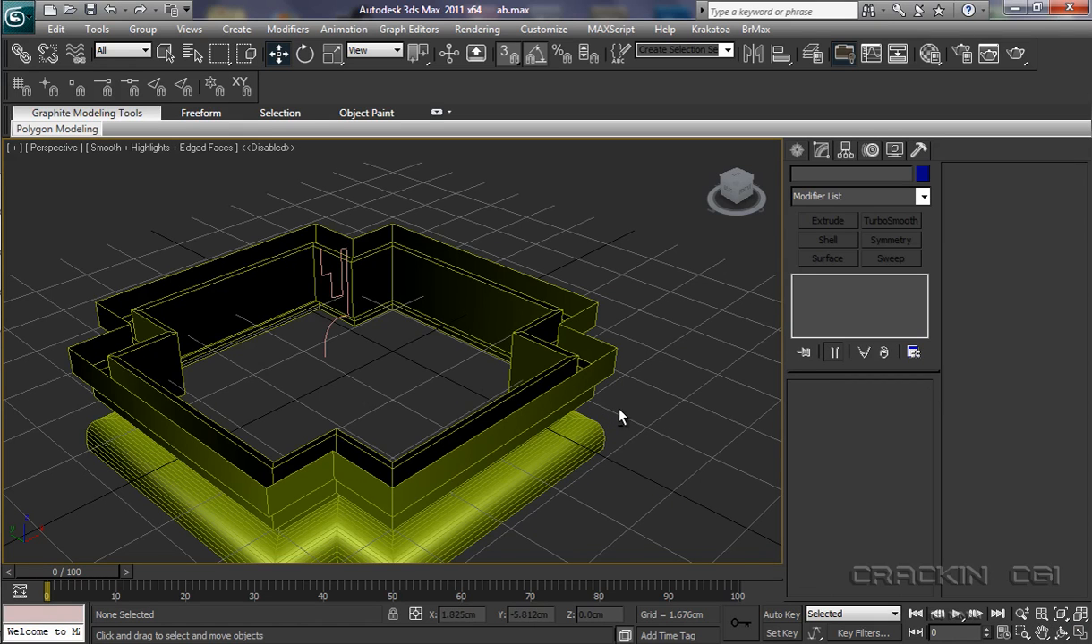
mouse_move(617, 415)
middle_mouse_down("alt")
mouse_move(623, 377)
mouse_move(665, 385)
mouse_move(657, 424)
mouse_move(658, 356)
mouse_move(673, 310)
mouse_move(687, 383)
mouse_move(680, 398)
mouse_move(624, 413)
middle_mouse_up("alt")
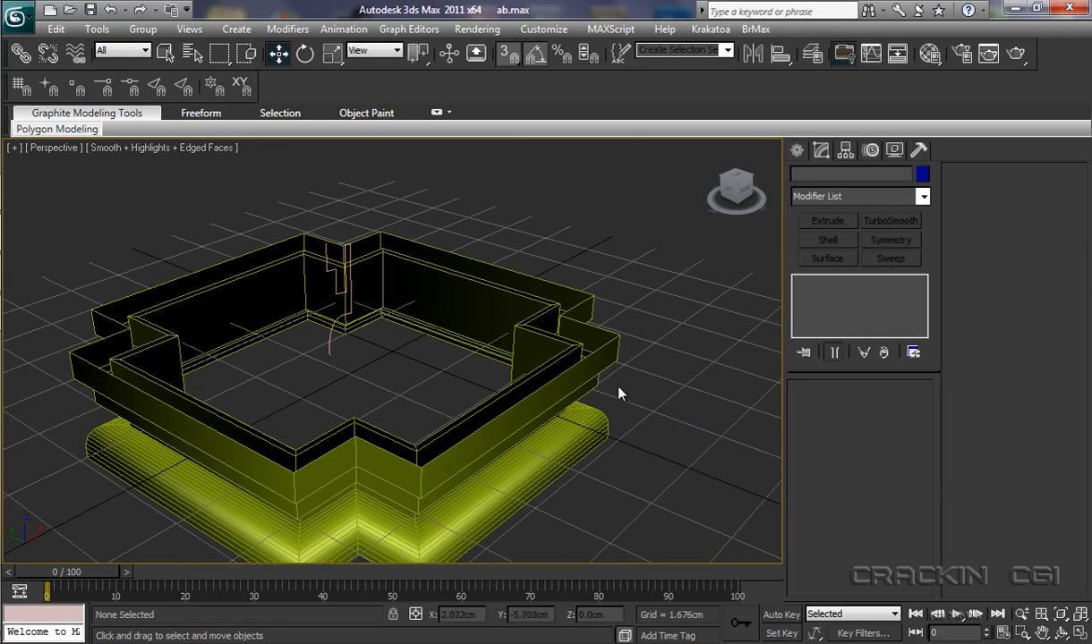
Step: Add a Shell modifier to the swept notched object with an outer amount of 0 cm and an inner amount of 0.008 cm
left_click(606, 352)
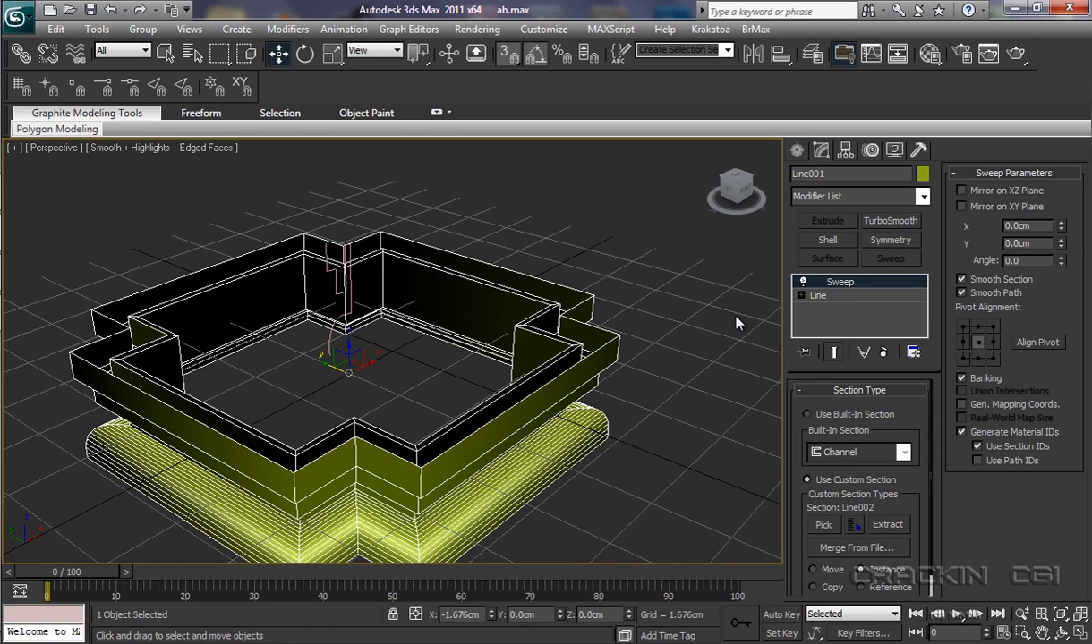
left_click(827, 240)
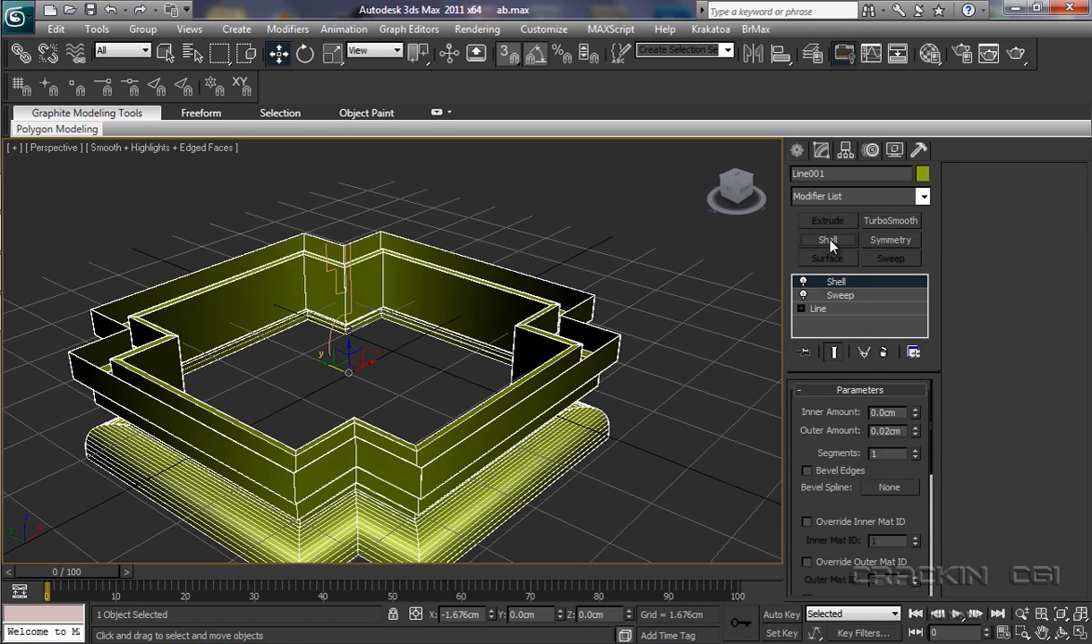
middle_click_drag(633, 409, 633, 357, "alt")
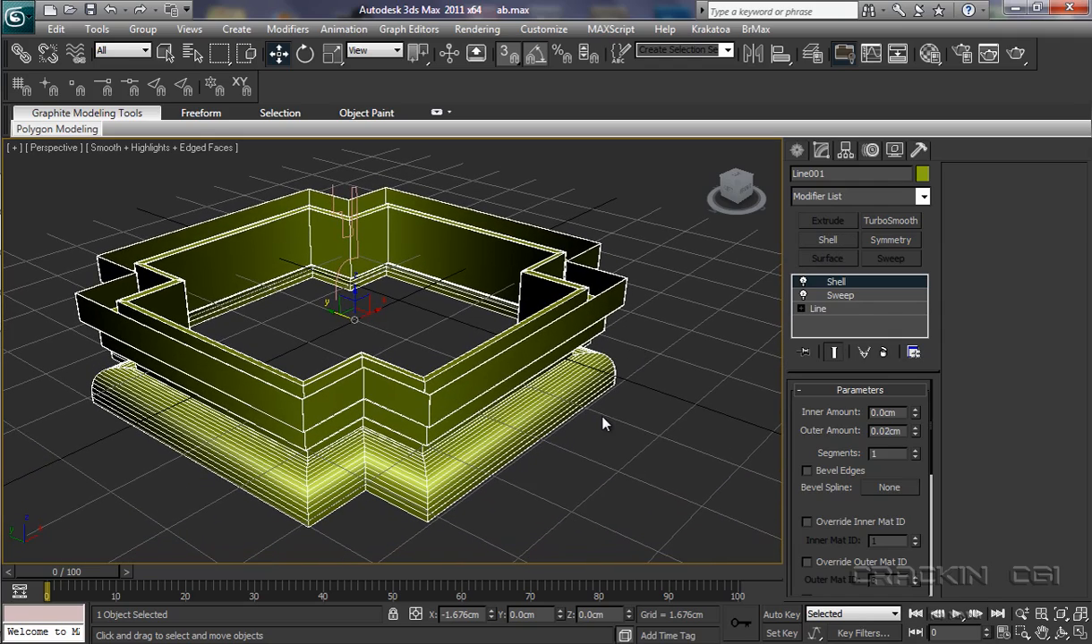
right_click(914, 431)
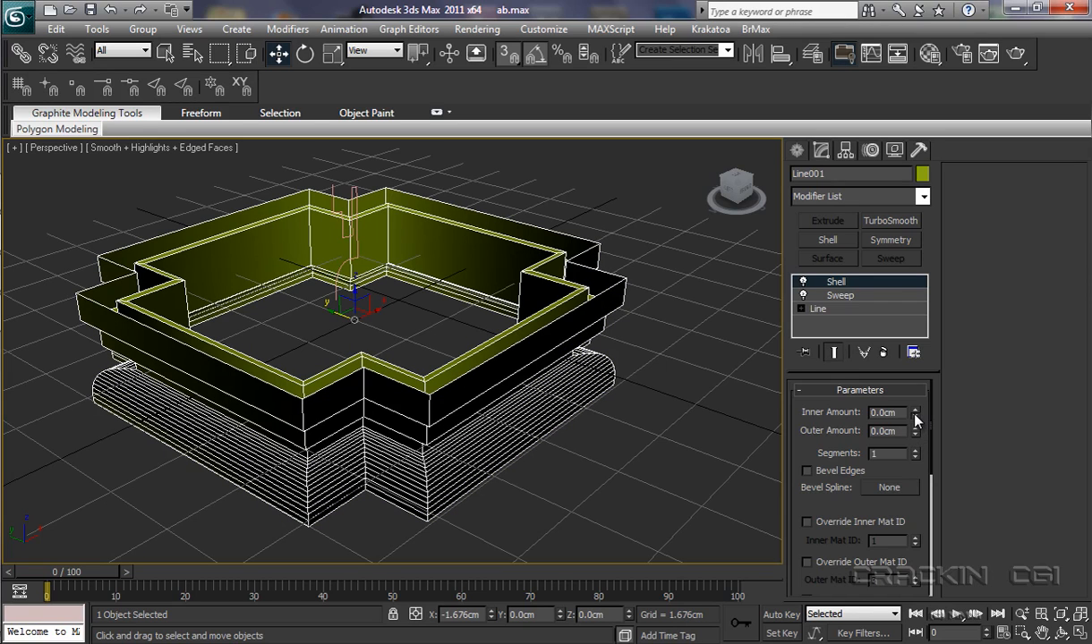
mouse_move(913, 414)
left_mouse_down()
mouse_move(917, 396)
mouse_move(916, 408)
left_mouse_up()
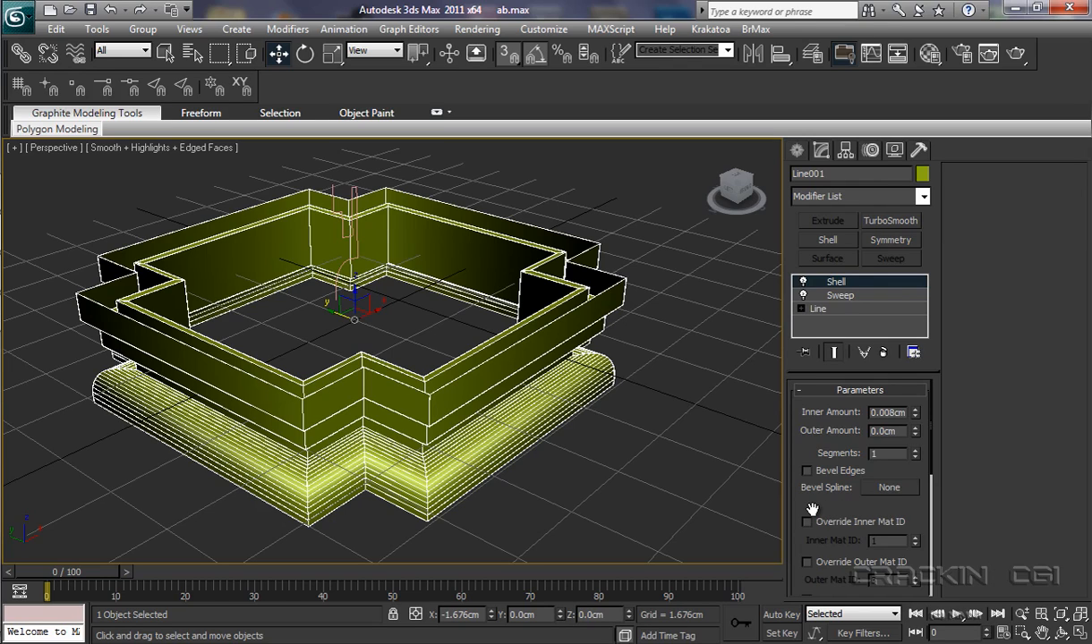
Step: Convert the shelled notched object to an editable poly and delete the stepped profile spline
right_click(566, 330)
mouse_move(598, 475)
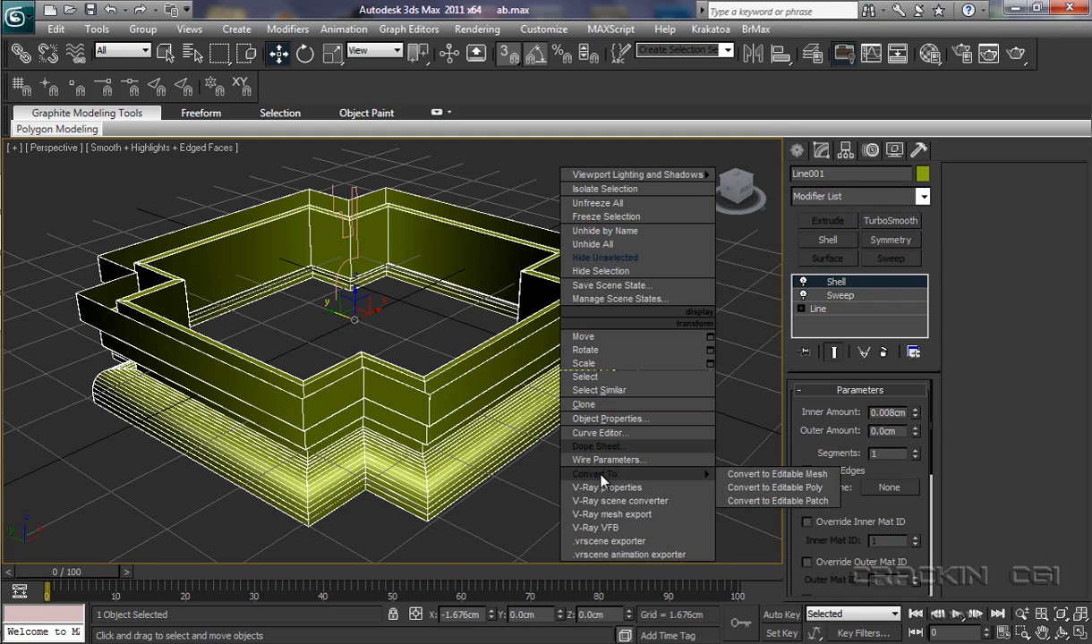
left_click(743, 488)
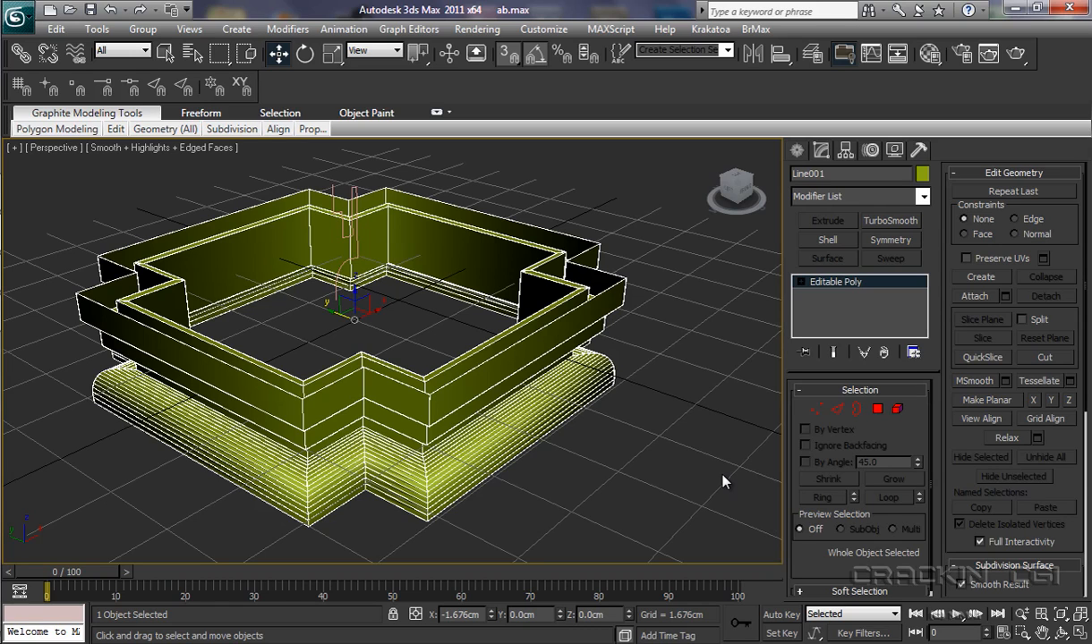
left_click(354, 191)
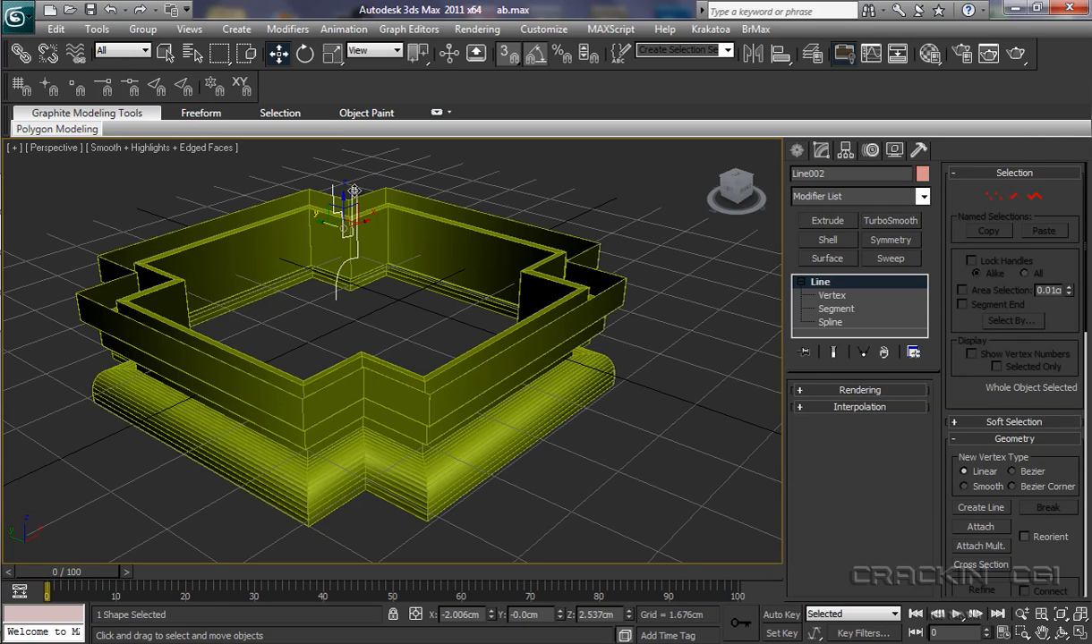
key("Delete")
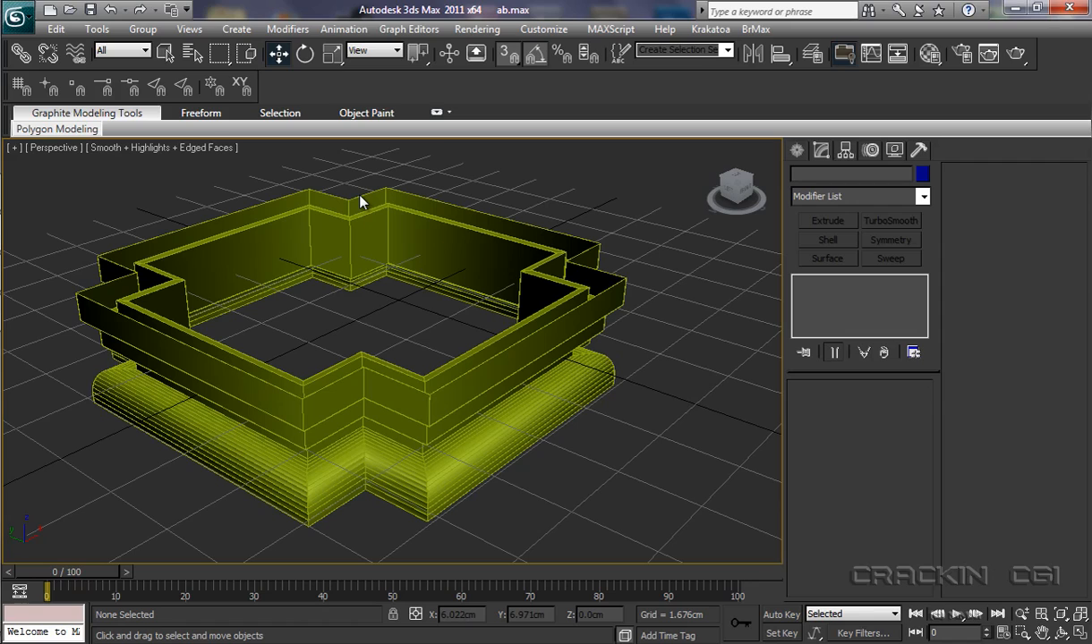
Step: Turn off 3D snapping, disable the perspective view and return to the four-viewport layout
key("s")
key("d")
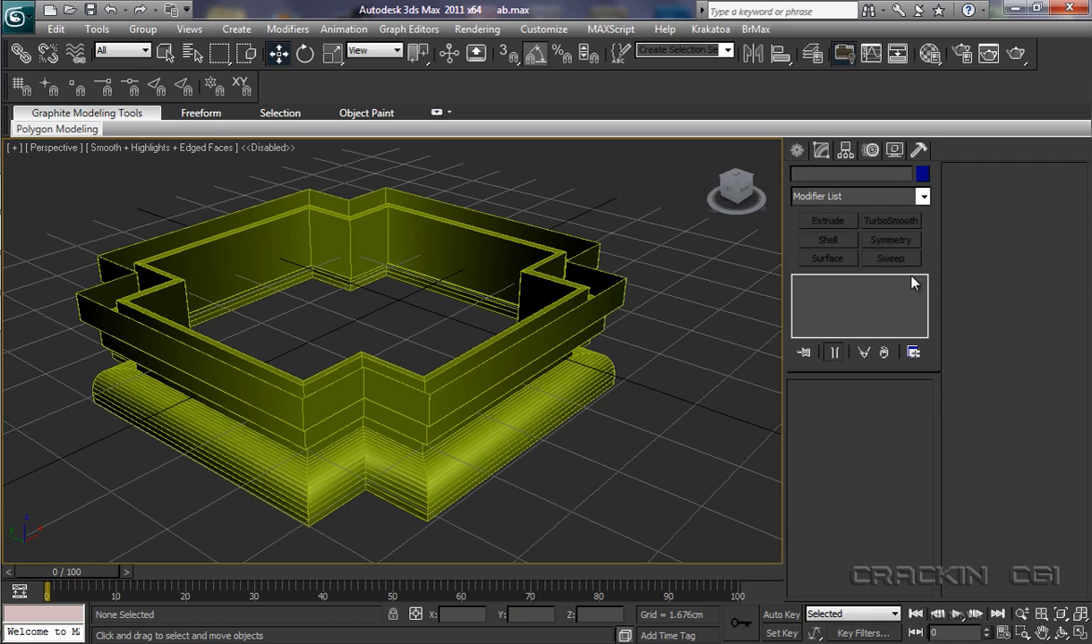
left_click(1079, 633)
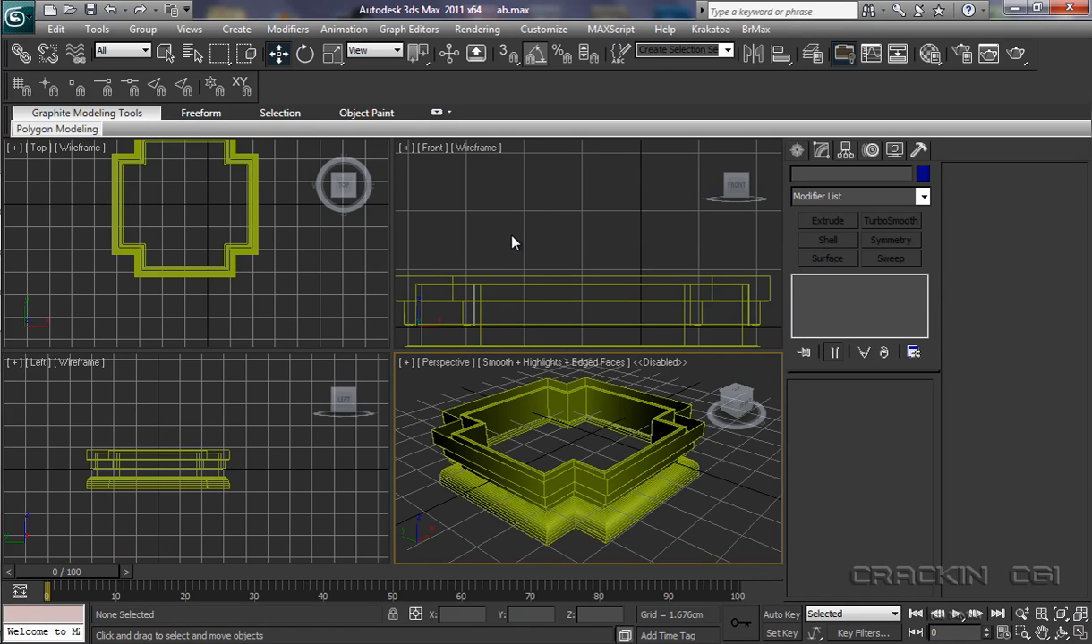
Step: Draw an open, double-walled goblet half-profile of straight Line segments in the Front viewport above the notched base, and end line creation
left_click(801, 155)
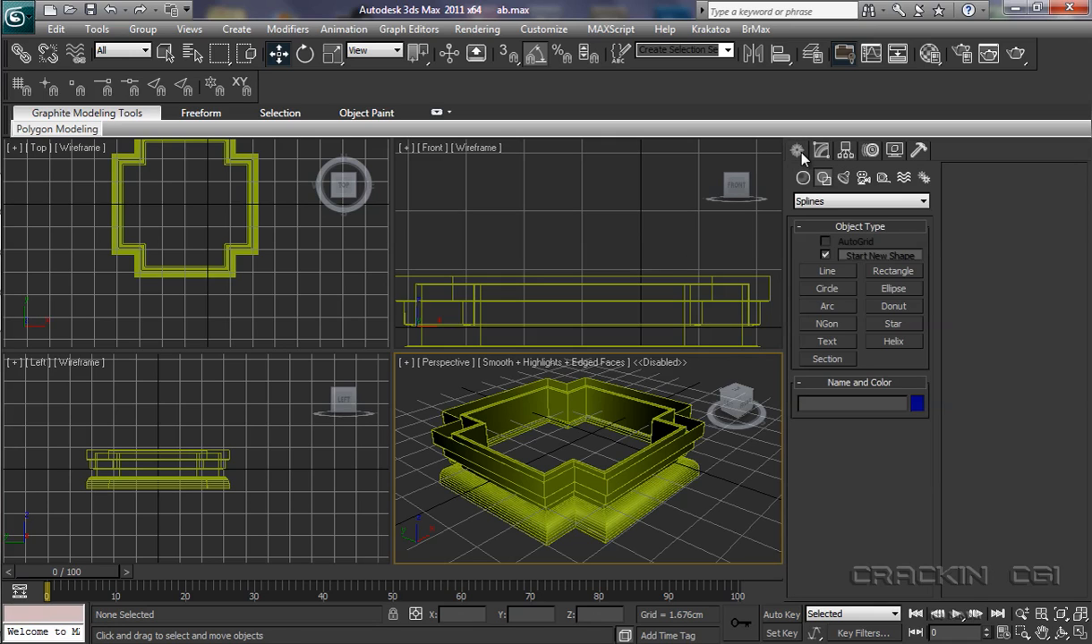
left_click(825, 272)
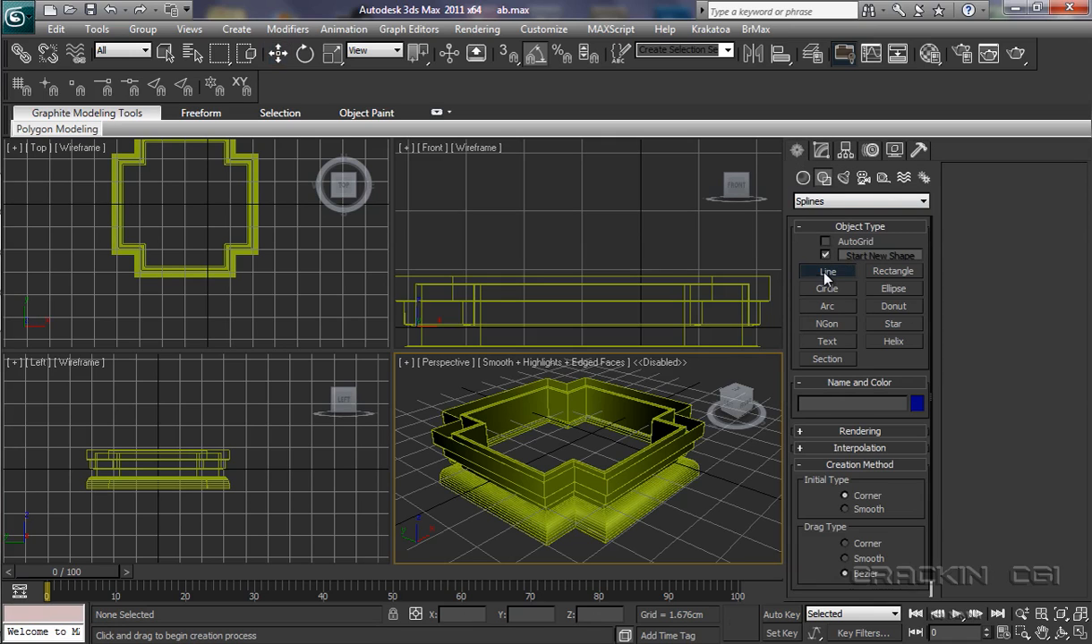
left_click(524, 271)
left_click(536, 261)
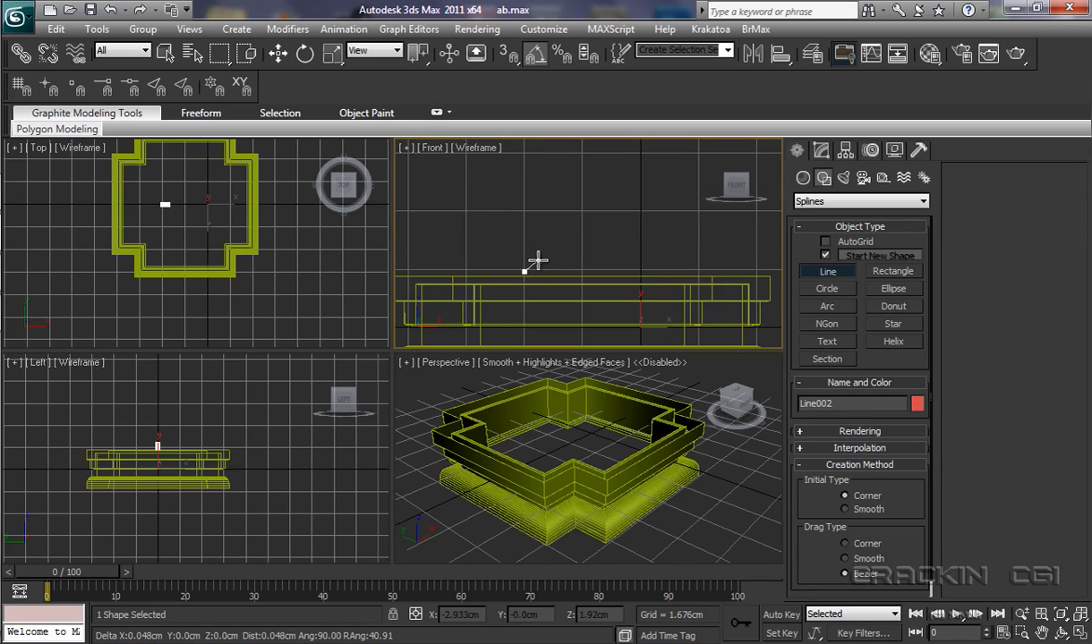
left_click(575, 254)
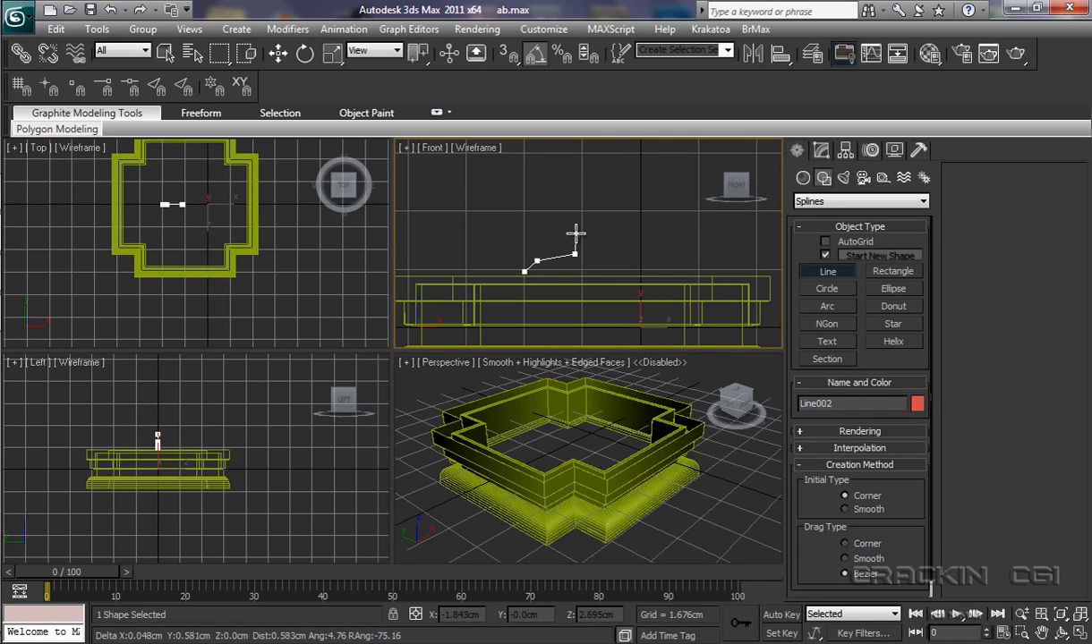
left_click(575, 234)
left_click(545, 220)
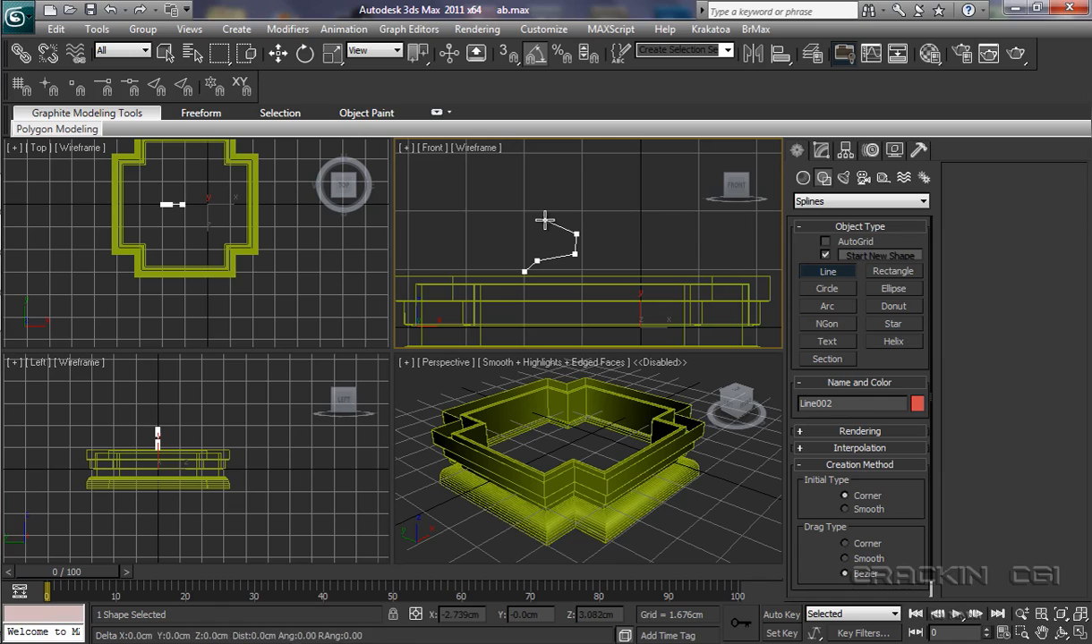
left_click(497, 190)
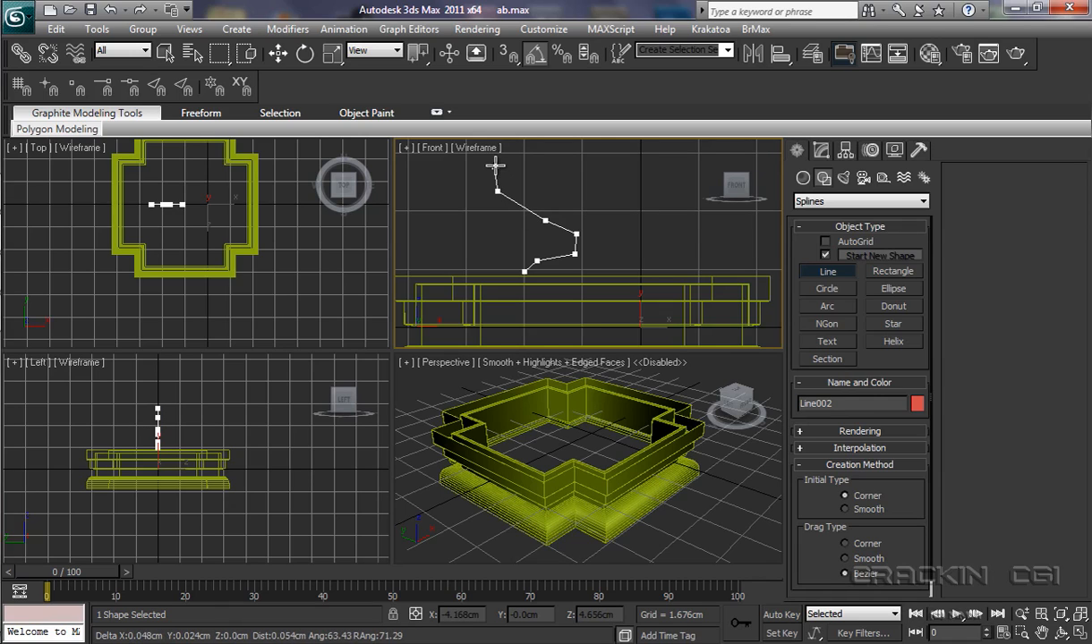
left_click(499, 167)
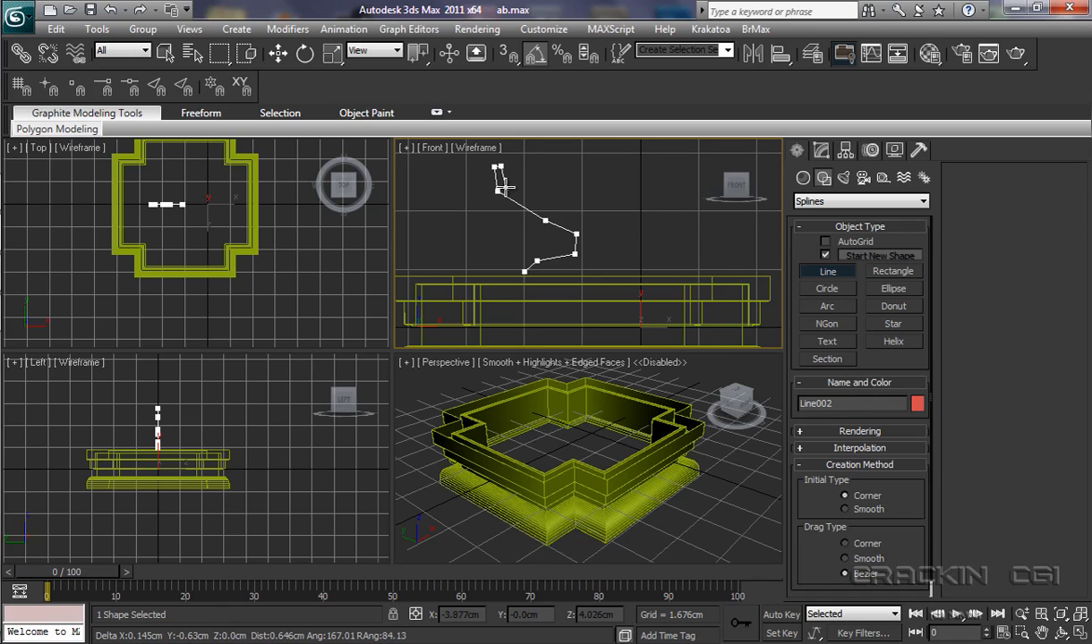
left_click(507, 187)
left_click(546, 211)
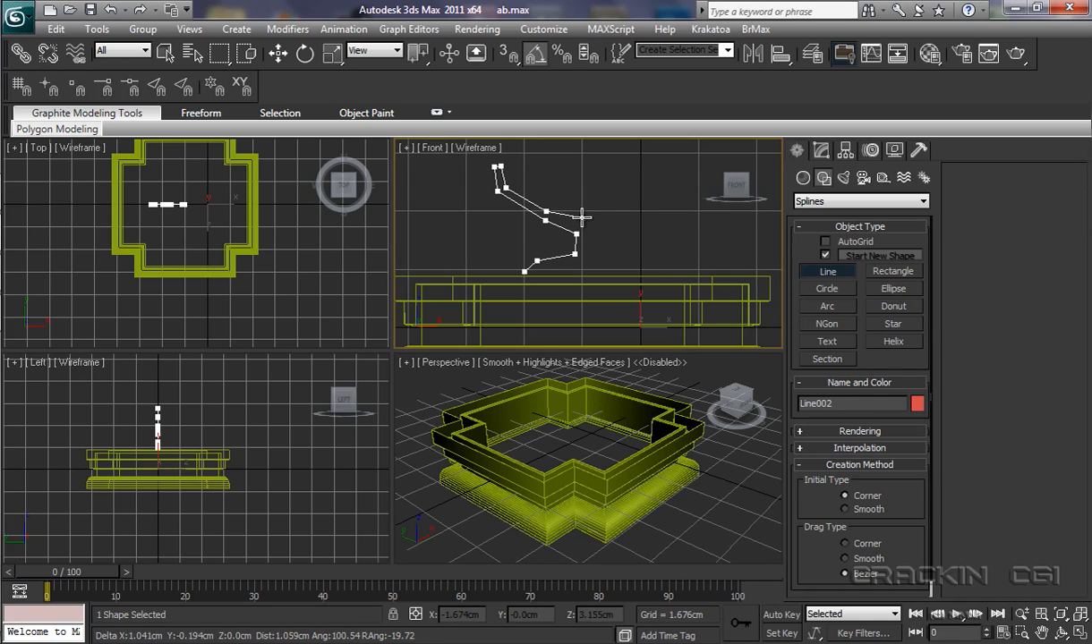
left_click(581, 217)
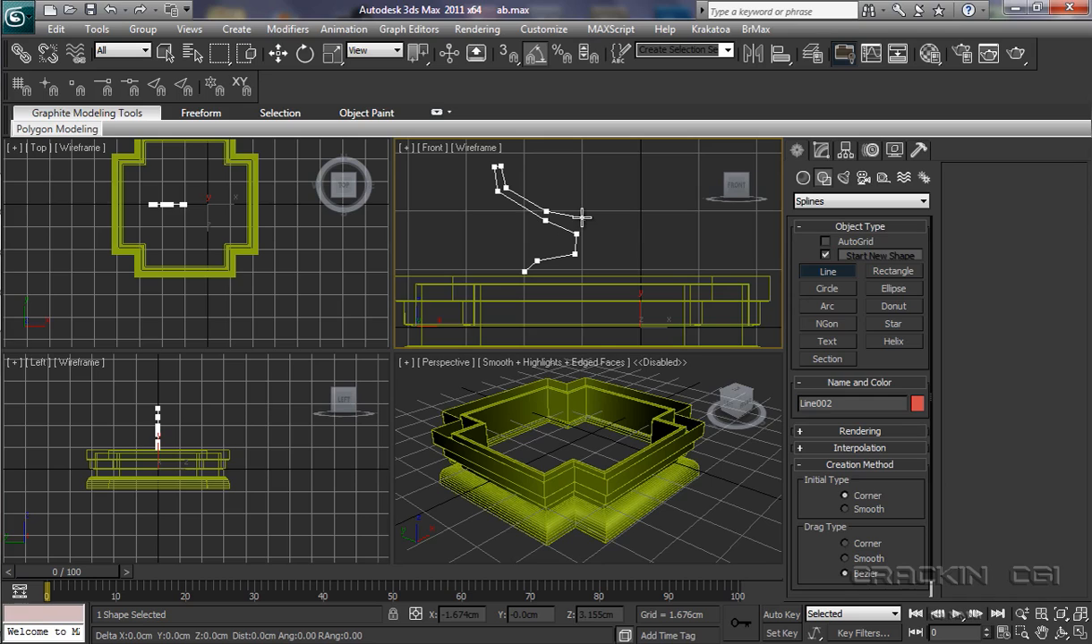
right_click(582, 216)
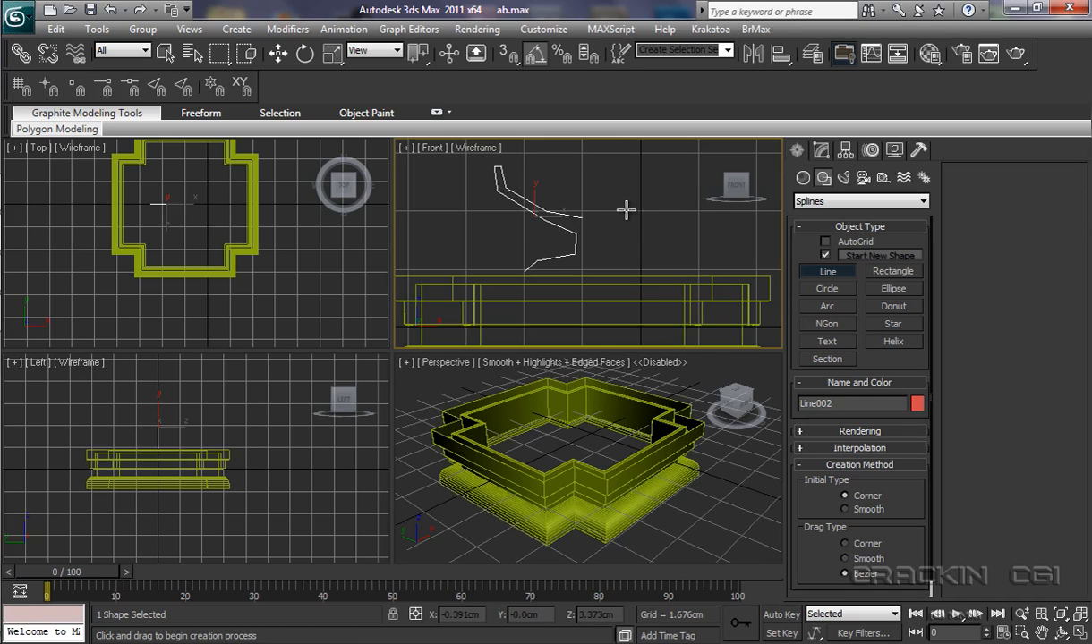
right_click(562, 214)
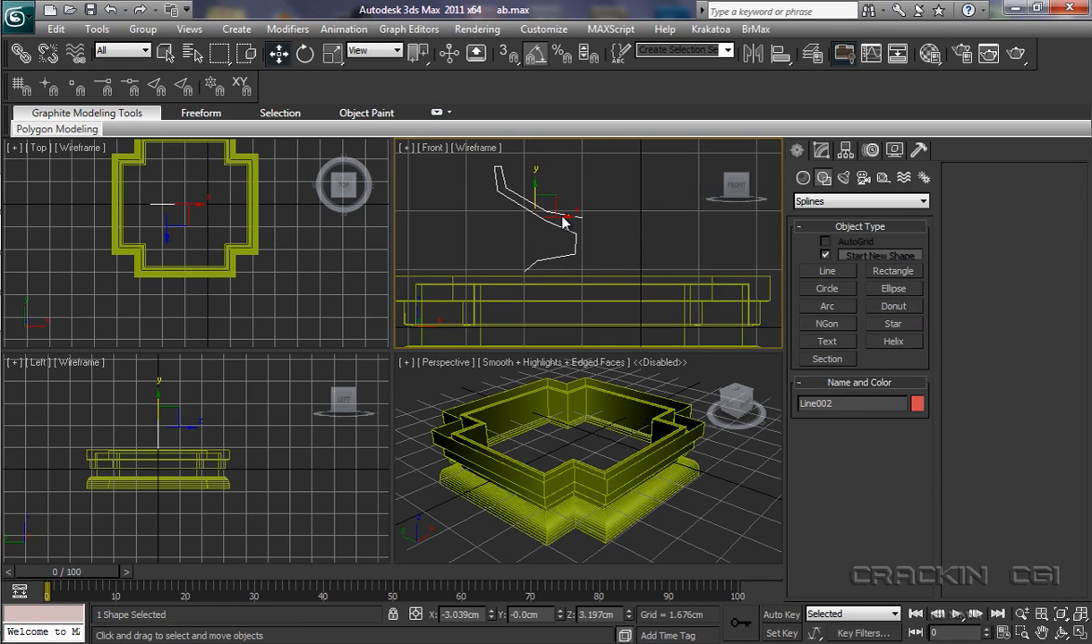
Step: Convert the goblet profile line to an editable spline
right_click(566, 213)
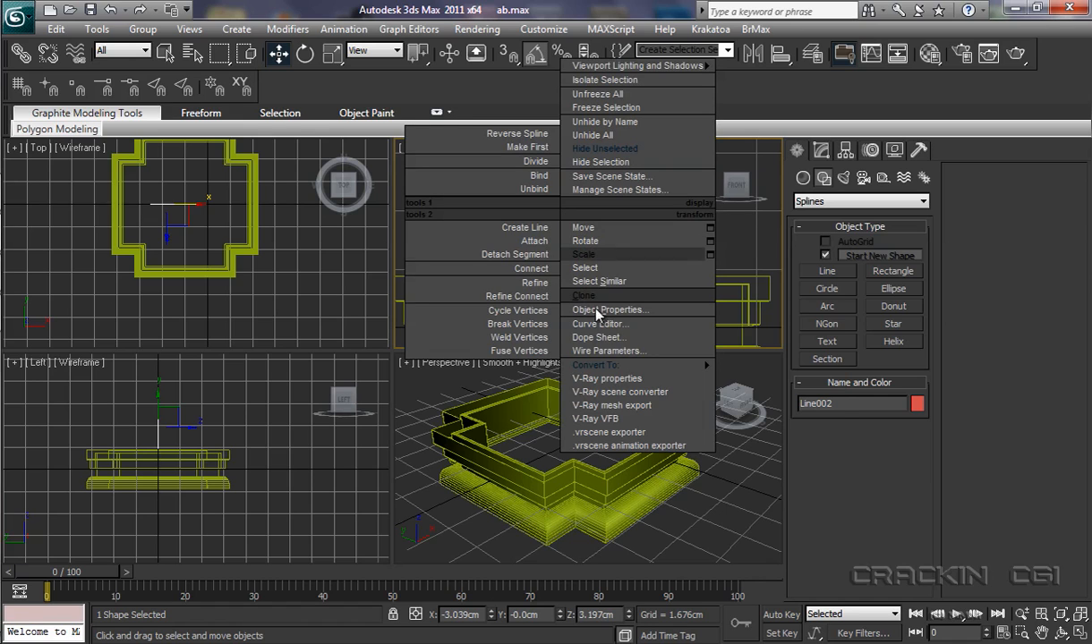
mouse_move(612, 367)
left_click(772, 365)
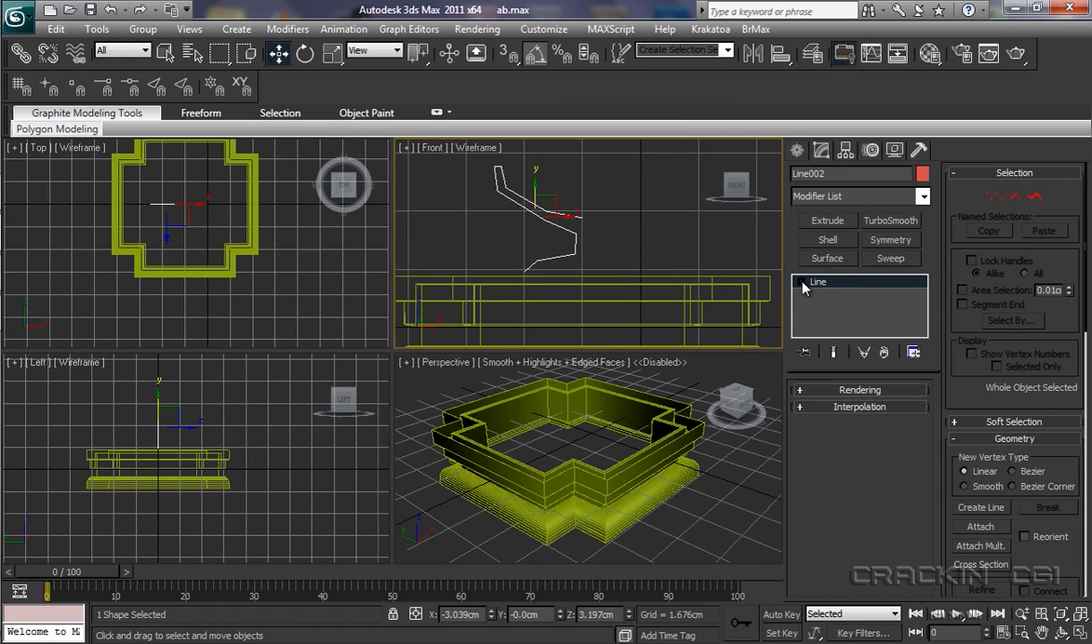
Step: Change the goblet profile's seven intermediate vertices, excluding the two rim vertices and both end points, to Smooth and leave vertex editing
left_click(800, 283)
left_click(830, 295)
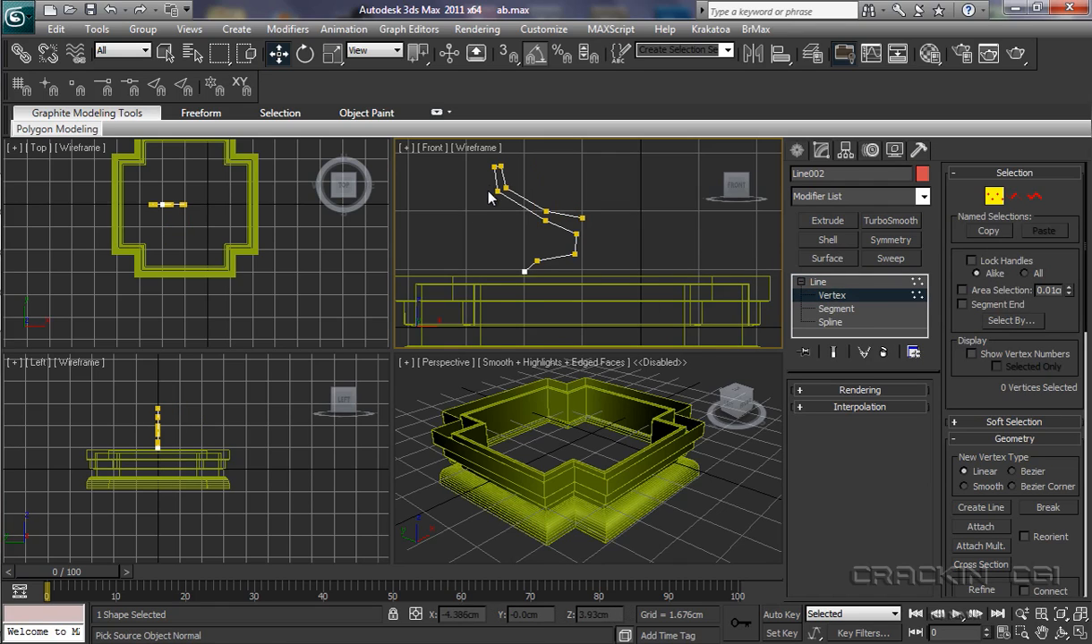
left_click_drag(462, 170, 536, 235)
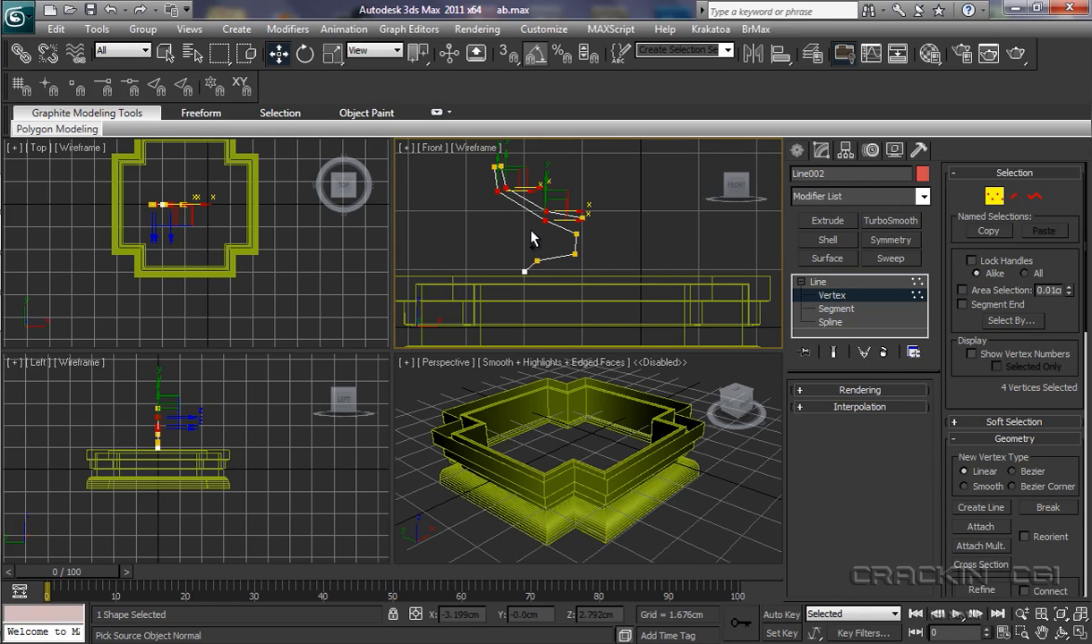
left_click_drag(589, 267, 590, 272, "ctrl")
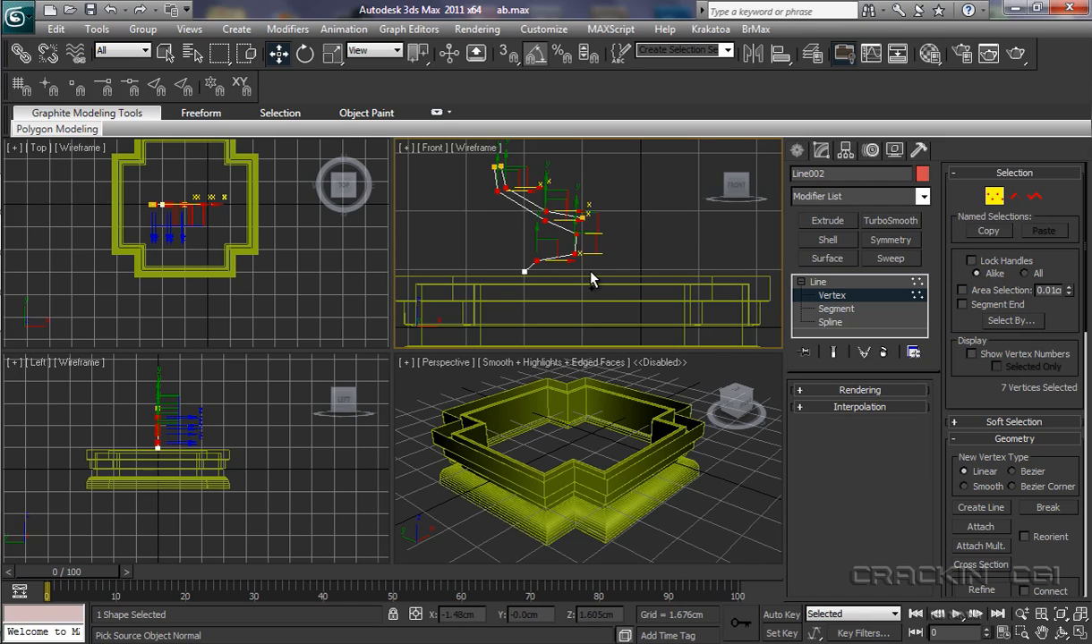
right_click(535, 259)
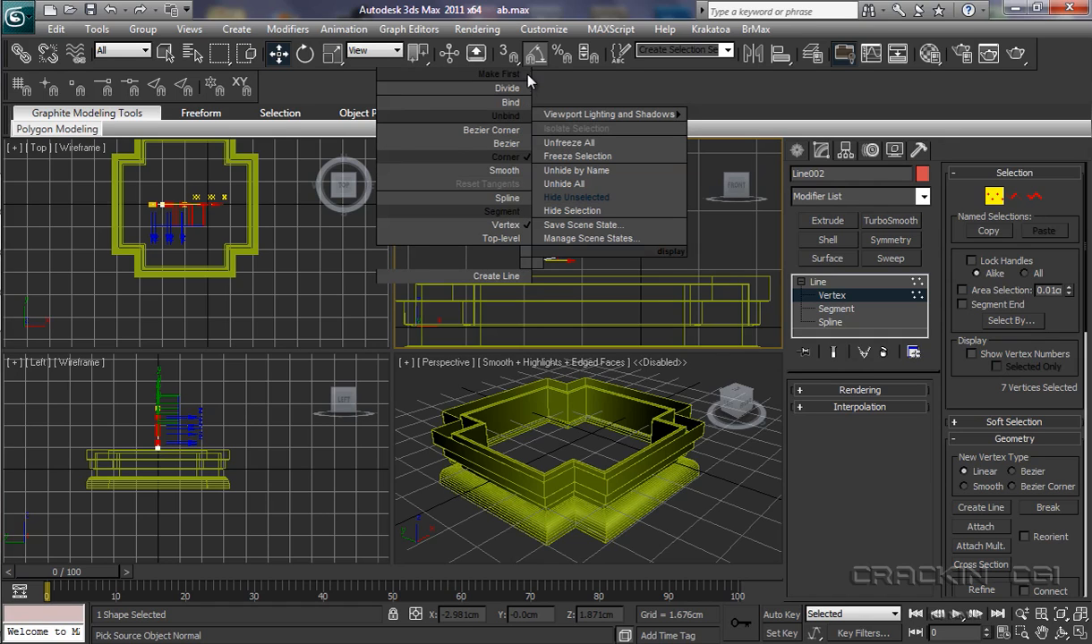
left_click(512, 168)
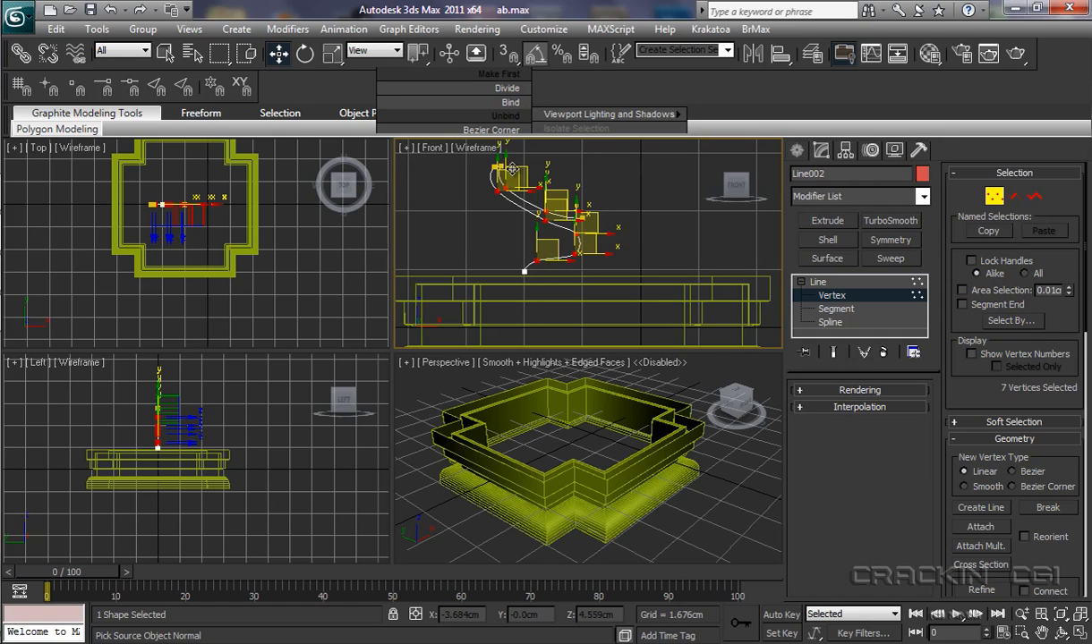
left_click(640, 251)
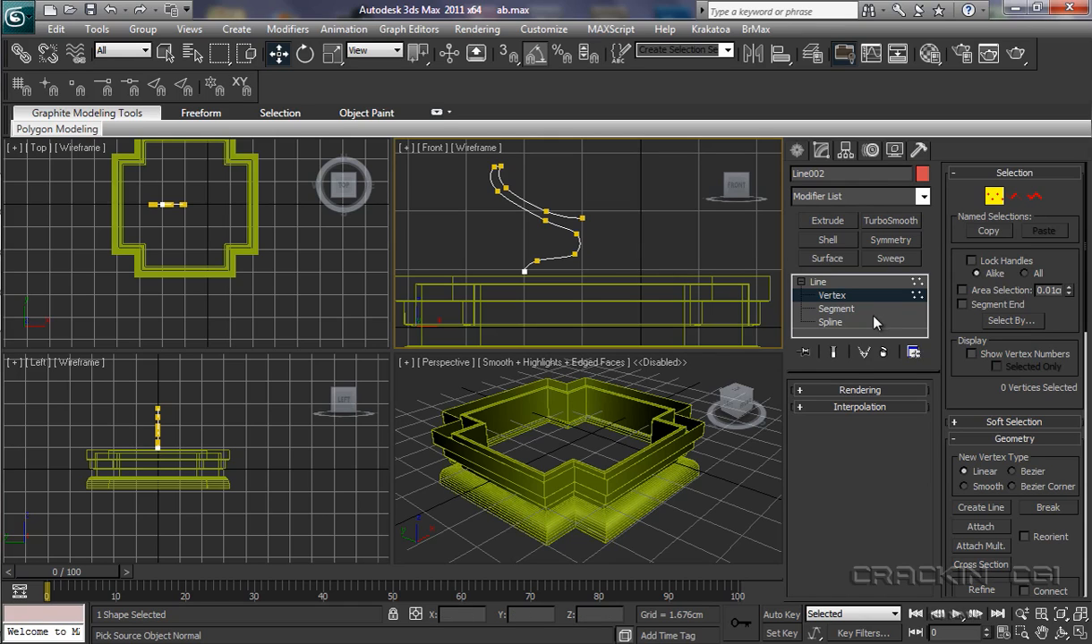
left_click(819, 283)
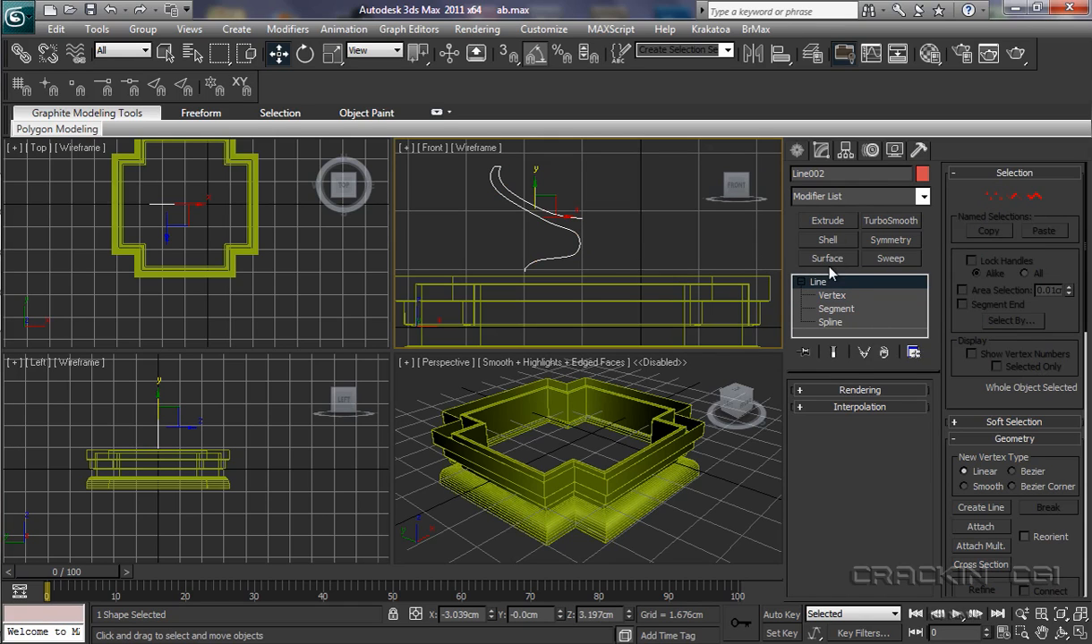
Step: Apply the Lathe modifier to the smoothed goblet profile and expand it to its Axis sub-level
left_click(924, 202)
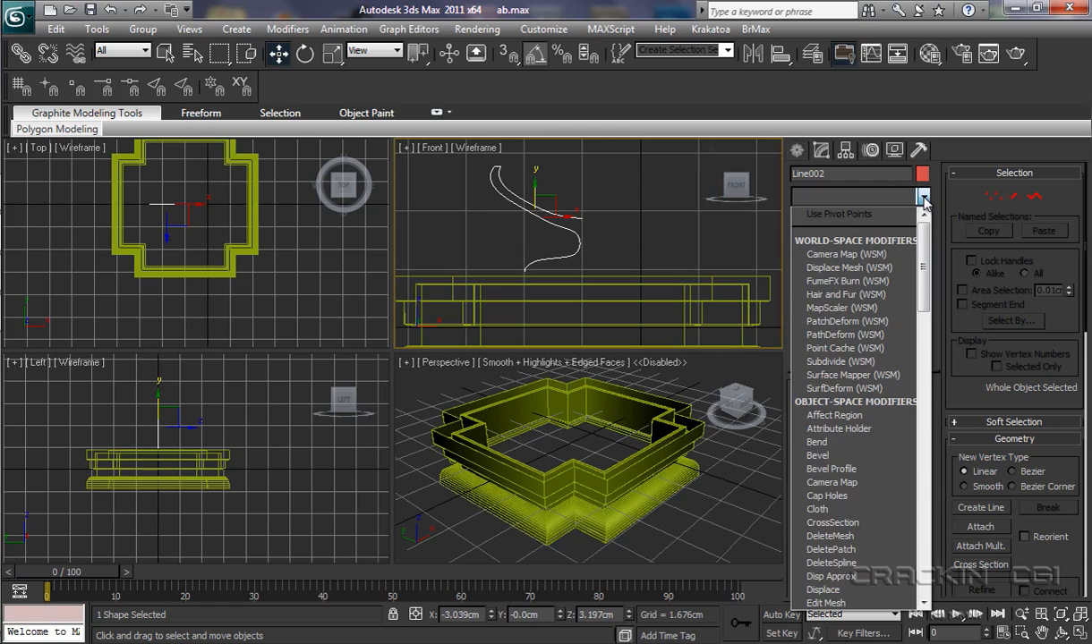
left_click_drag(924, 224, 927, 346)
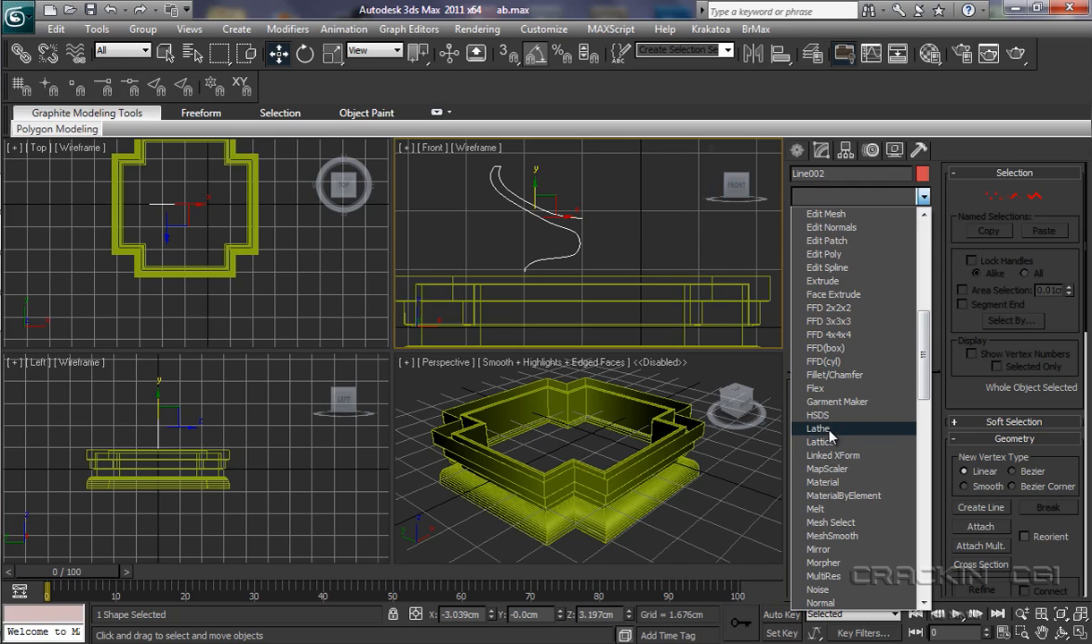
left_click(819, 429)
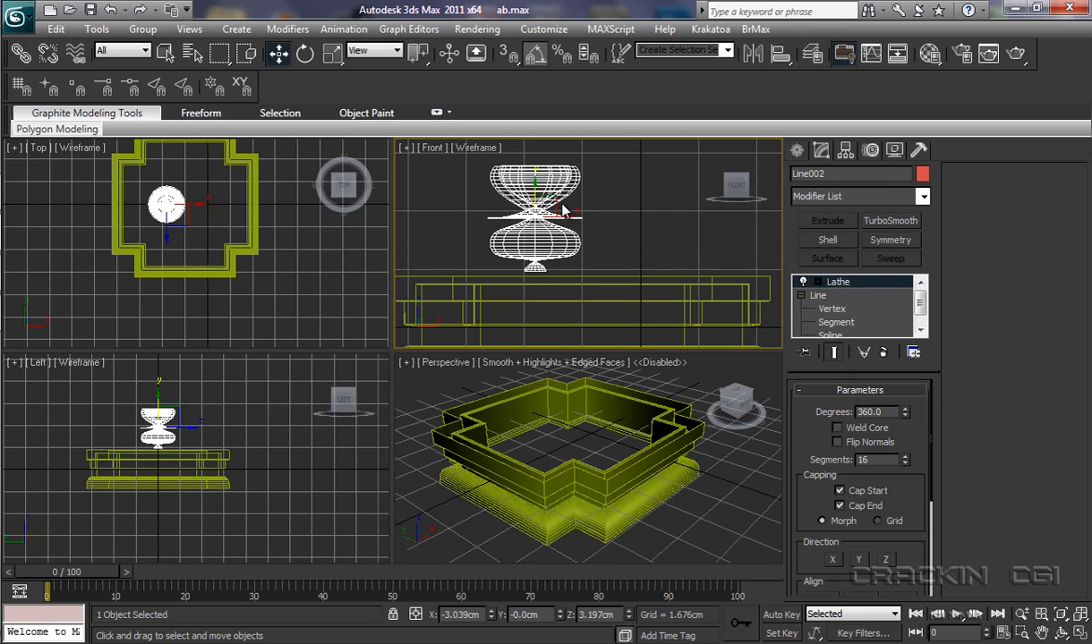
left_click(817, 282)
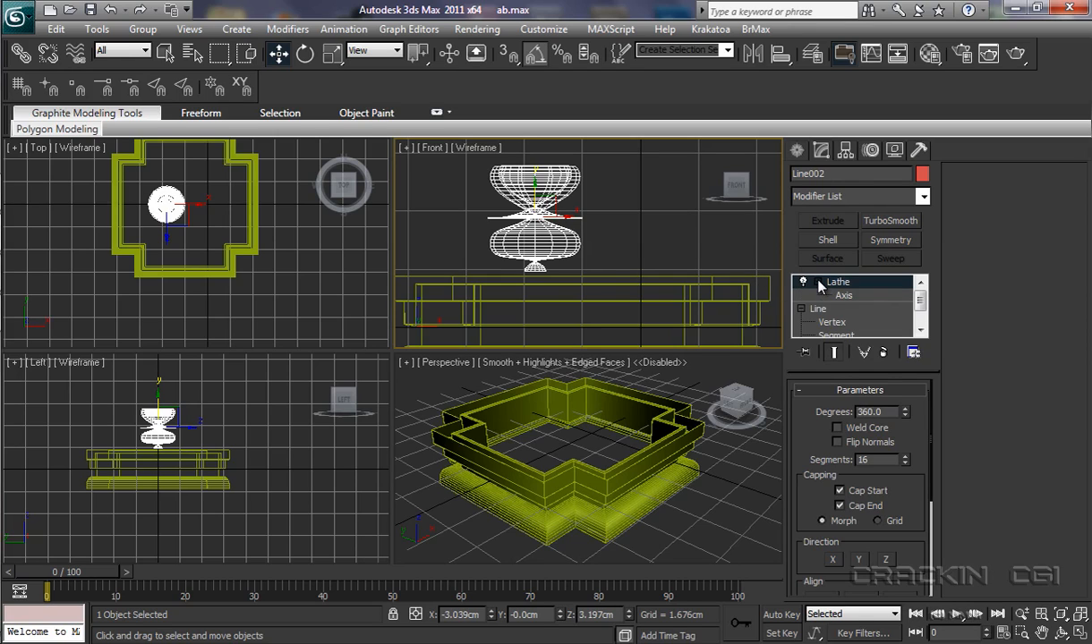
Step: Move the Lathe axis along X in the Front viewport to about -1.41 cm to form a wide bowl, and leave the Axis sub-level
left_click(844, 295)
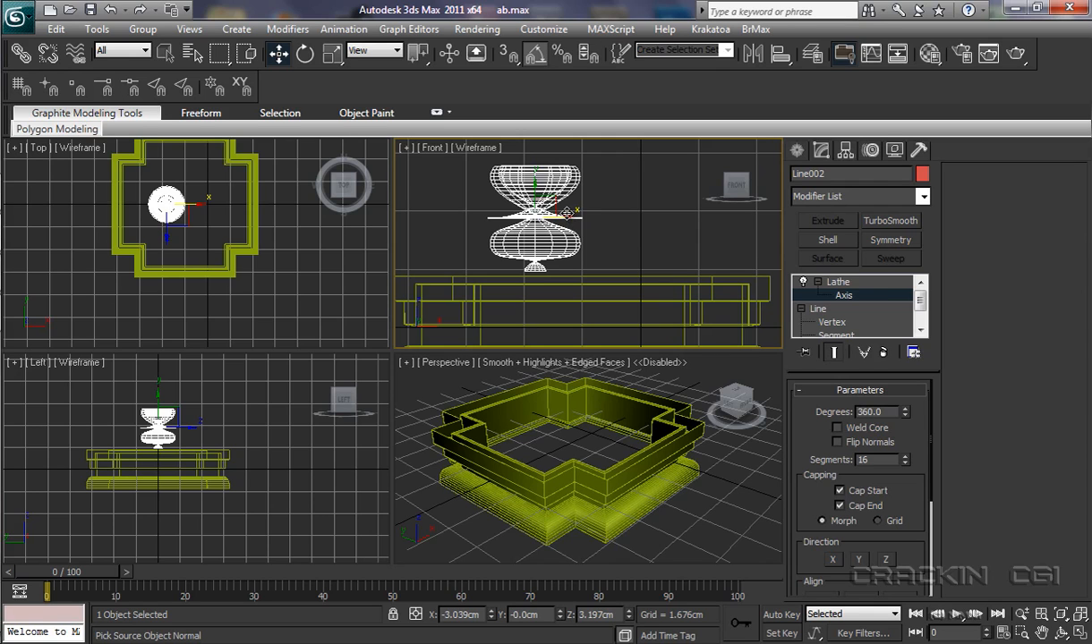
left_click_drag(567, 212, 624, 227)
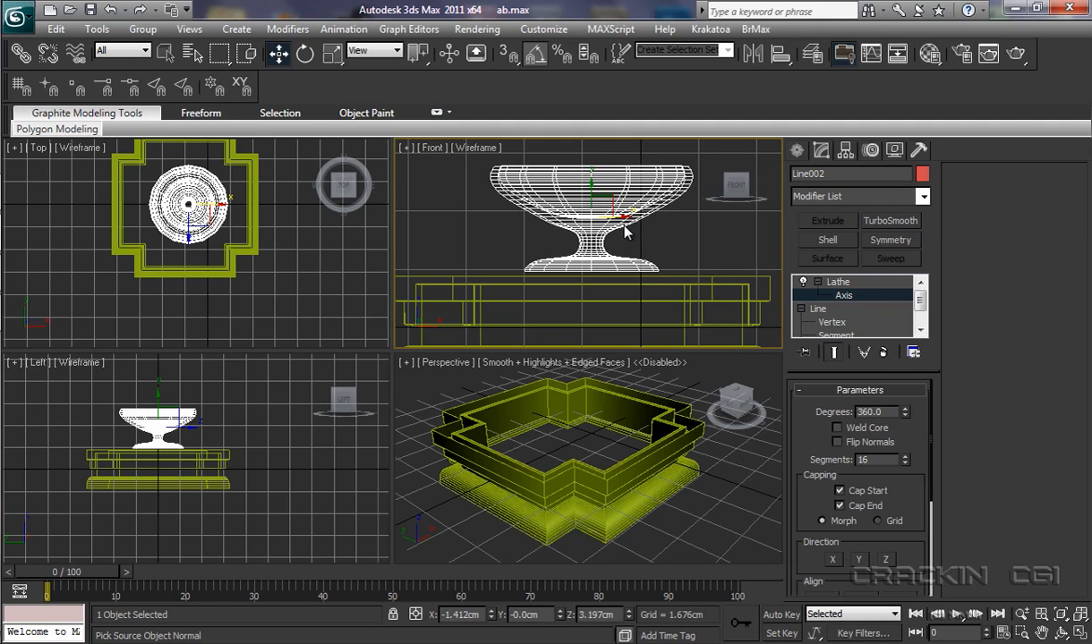
left_click(837, 283)
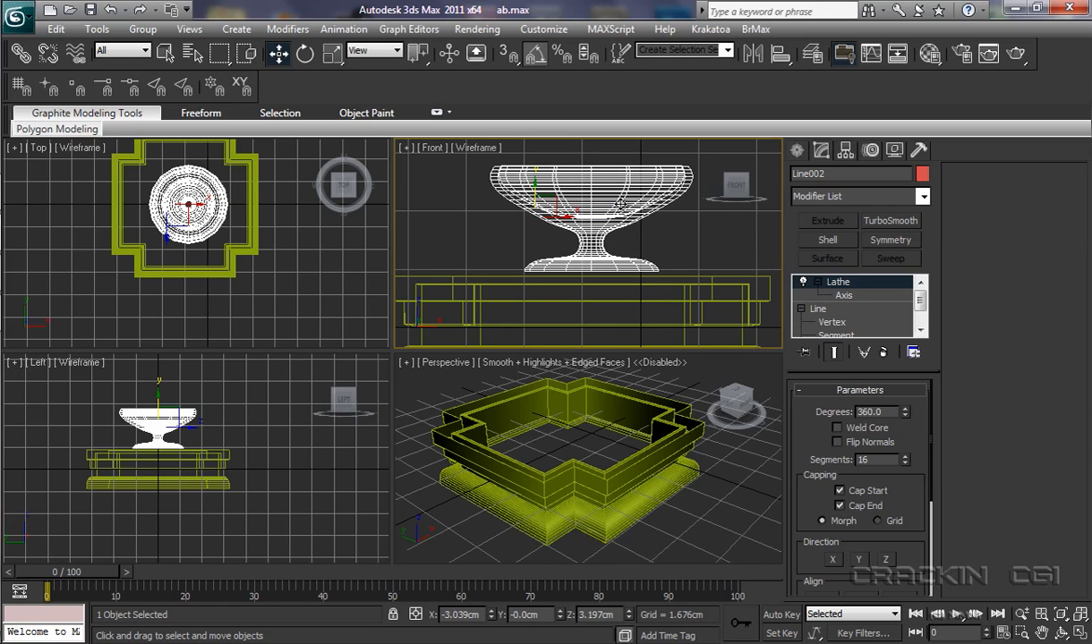
Step: Convert the lathed goblet to an editable poly
right_click(620, 204)
mouse_move(677, 357)
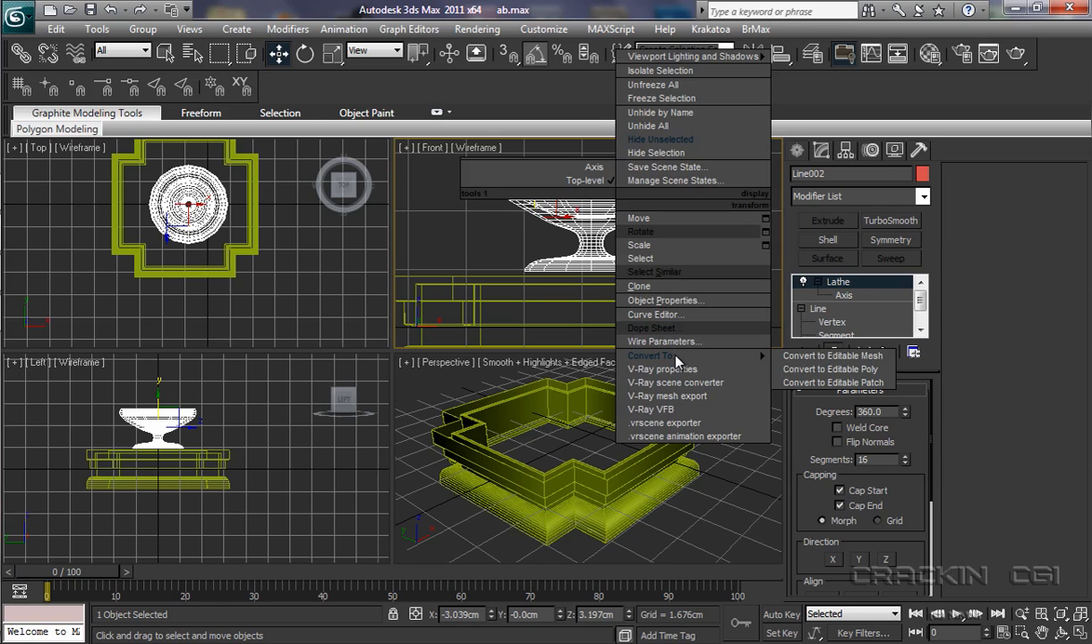
left_click(810, 376)
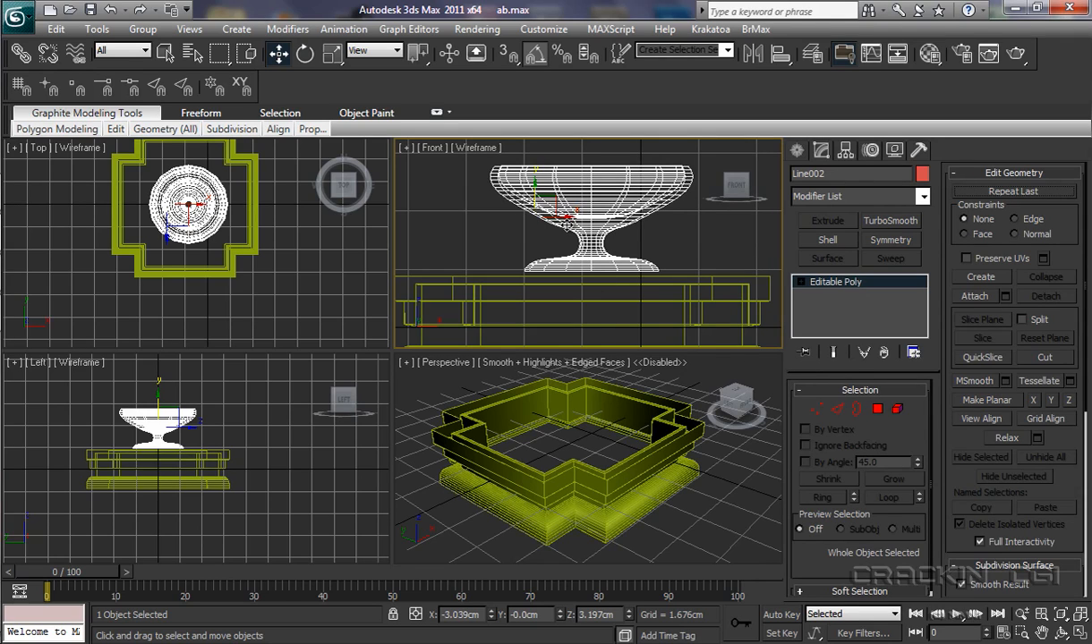
Step: Center the goblet's pivot to the object using Affect Pivot Only, and leave pivot editing
left_click(846, 154)
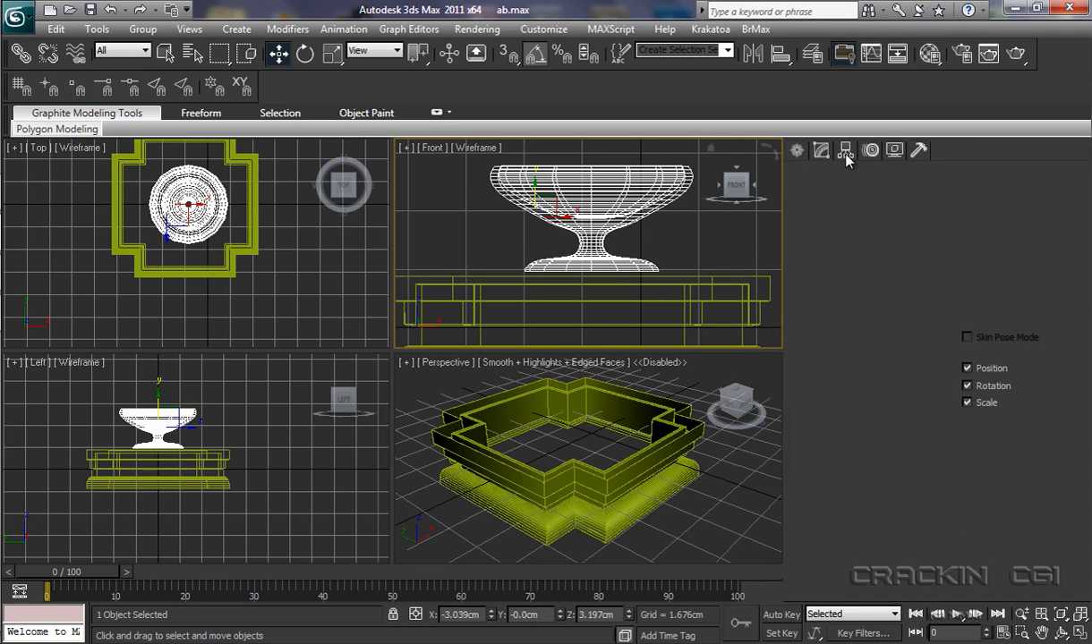
left_click(850, 260)
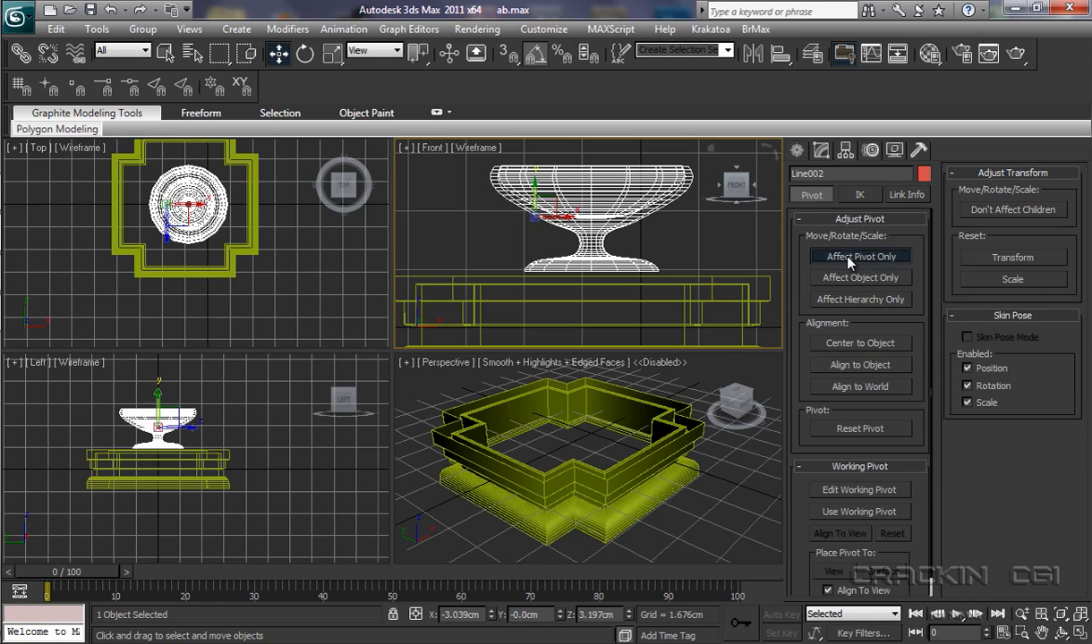
left_click(859, 344)
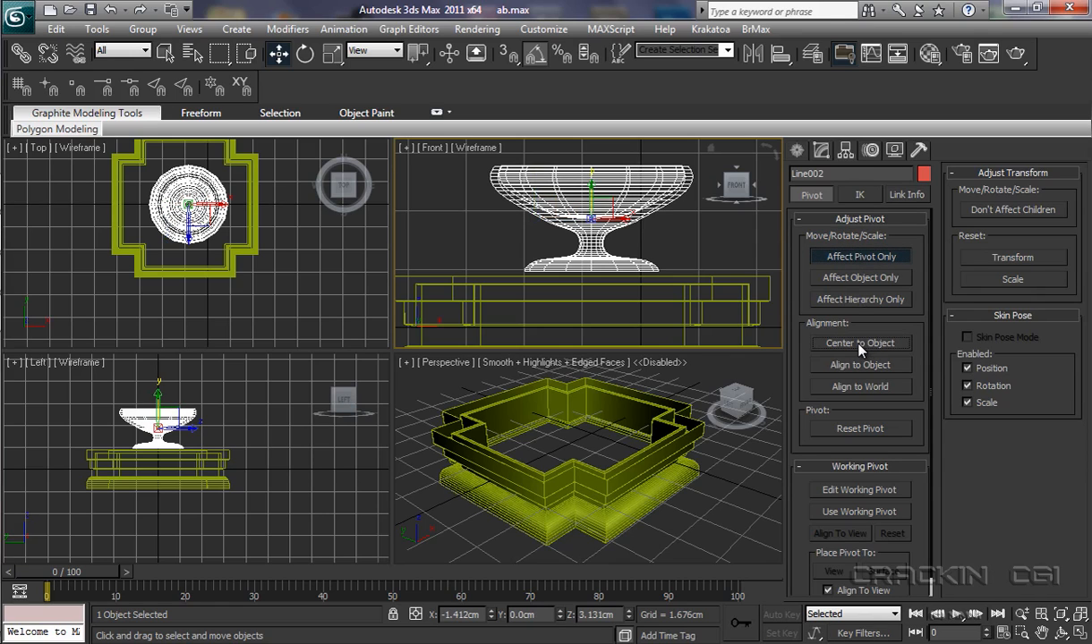
left_click(861, 257)
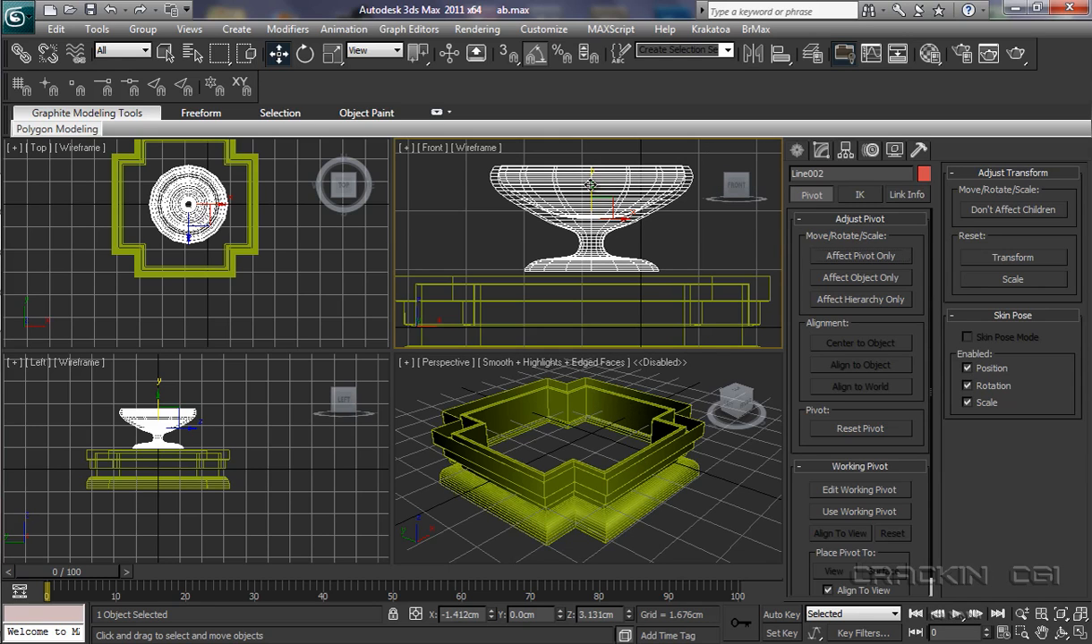
Step: Lower the goblet into the notched base to about Z 1.02 cm and maximize the Perspective viewport
left_click_drag(590, 184, 592, 257)
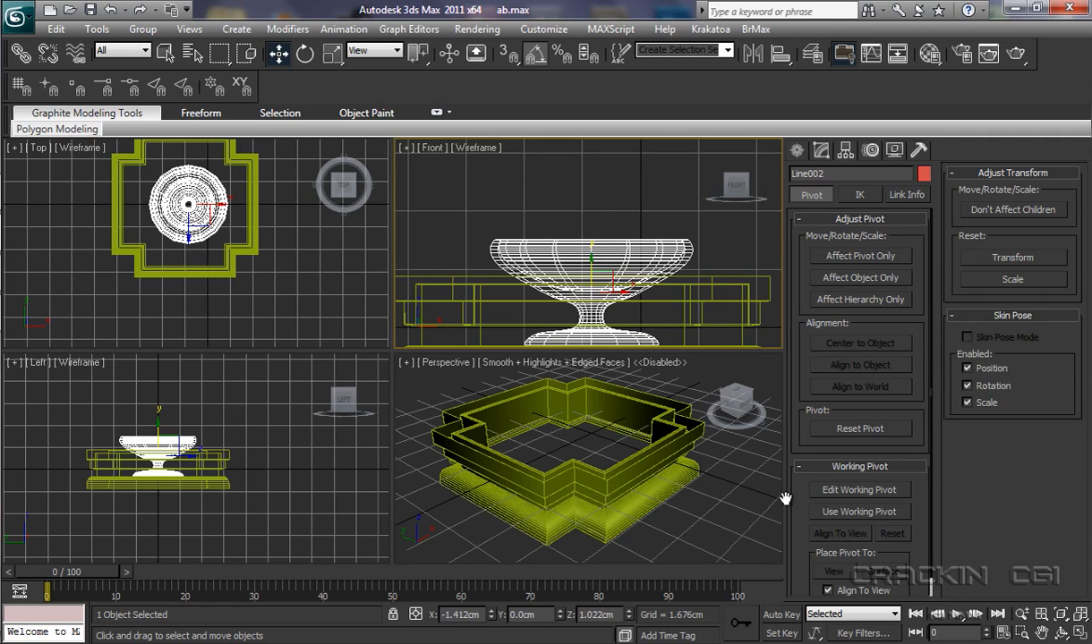
right_click(737, 493)
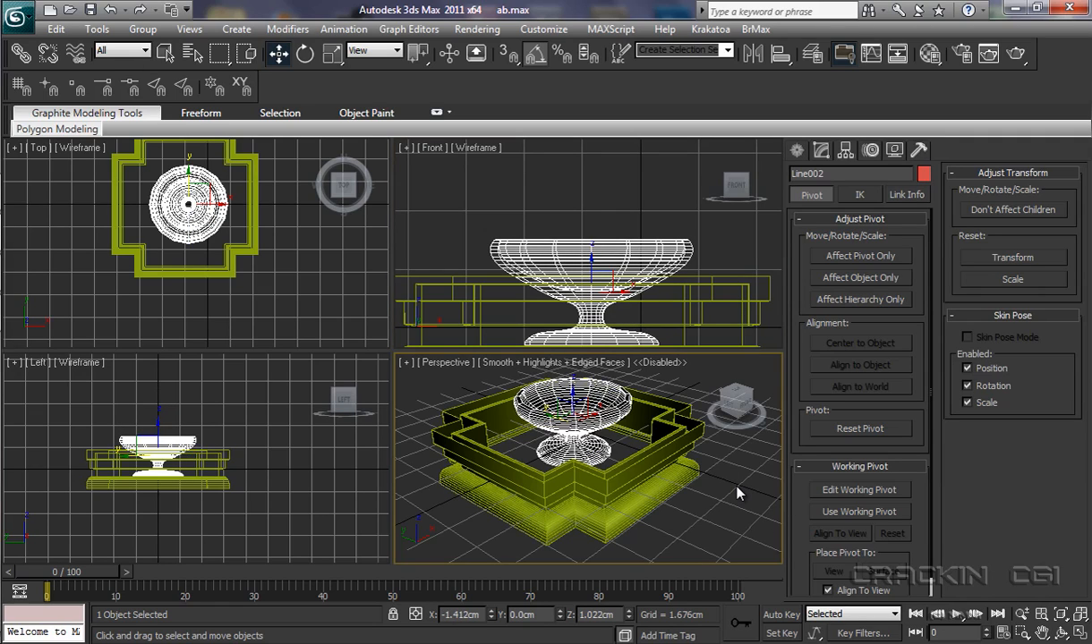
left_click(1080, 633)
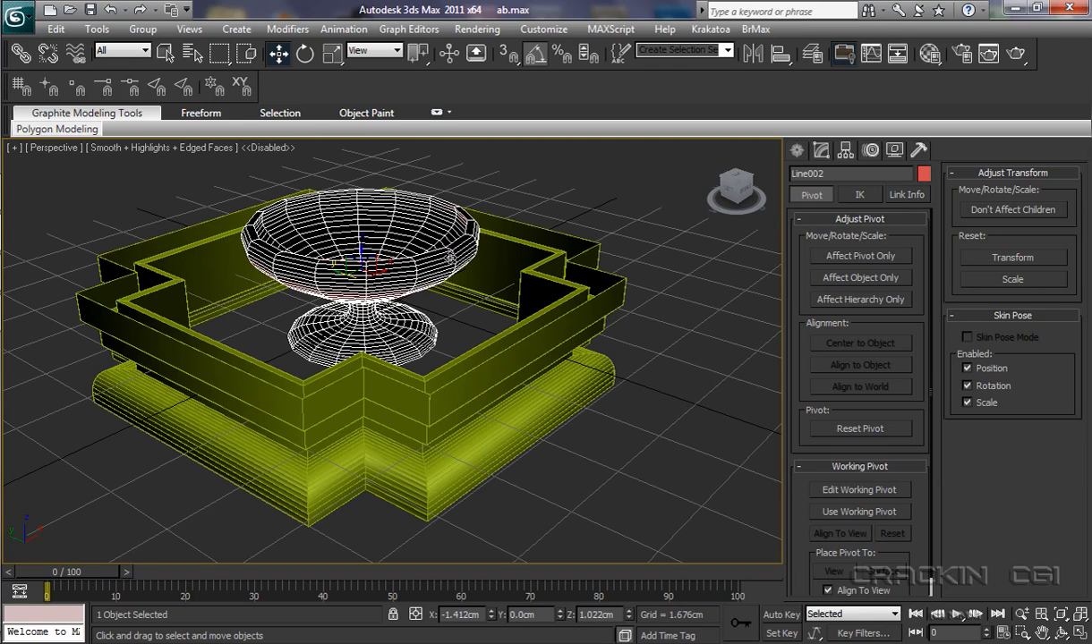
Step: Apply the Shell modifier to the goblet and deselect it
left_click(822, 153)
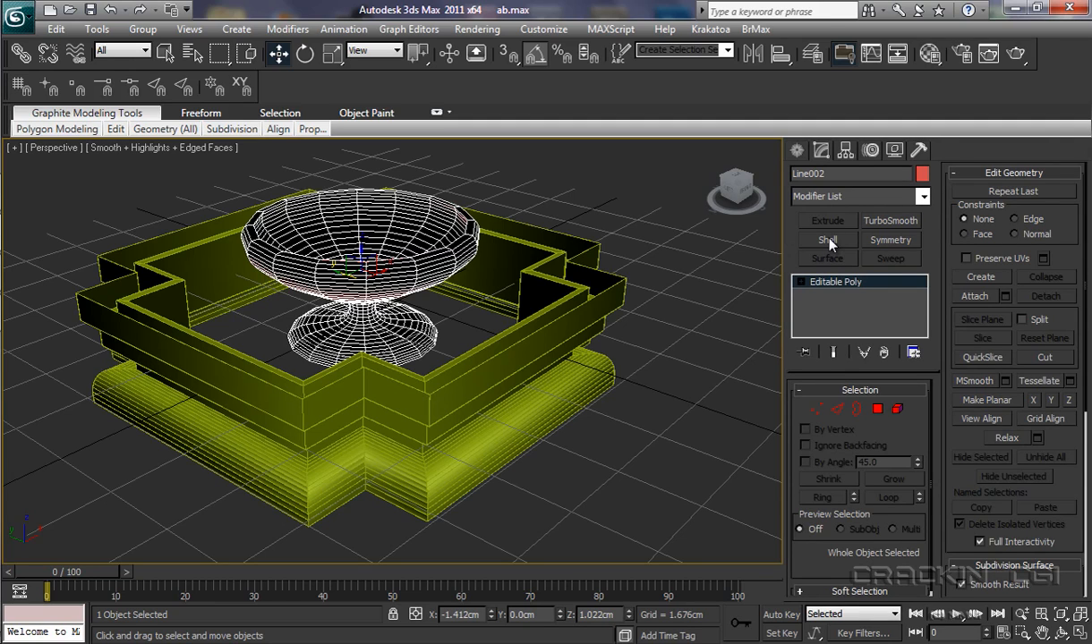
left_click(829, 239)
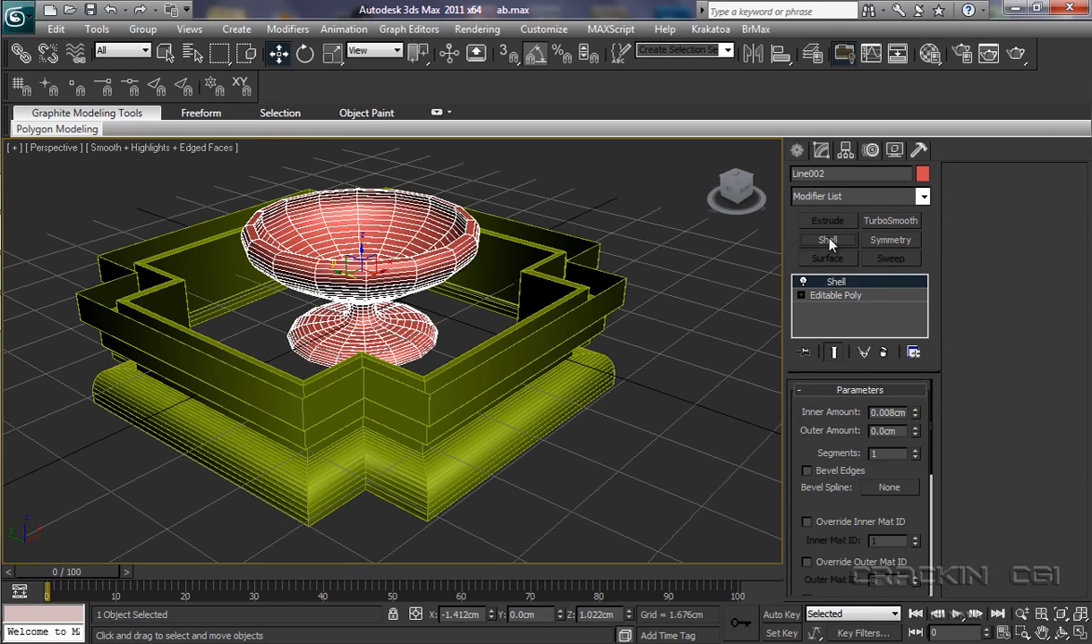
left_click(730, 349)
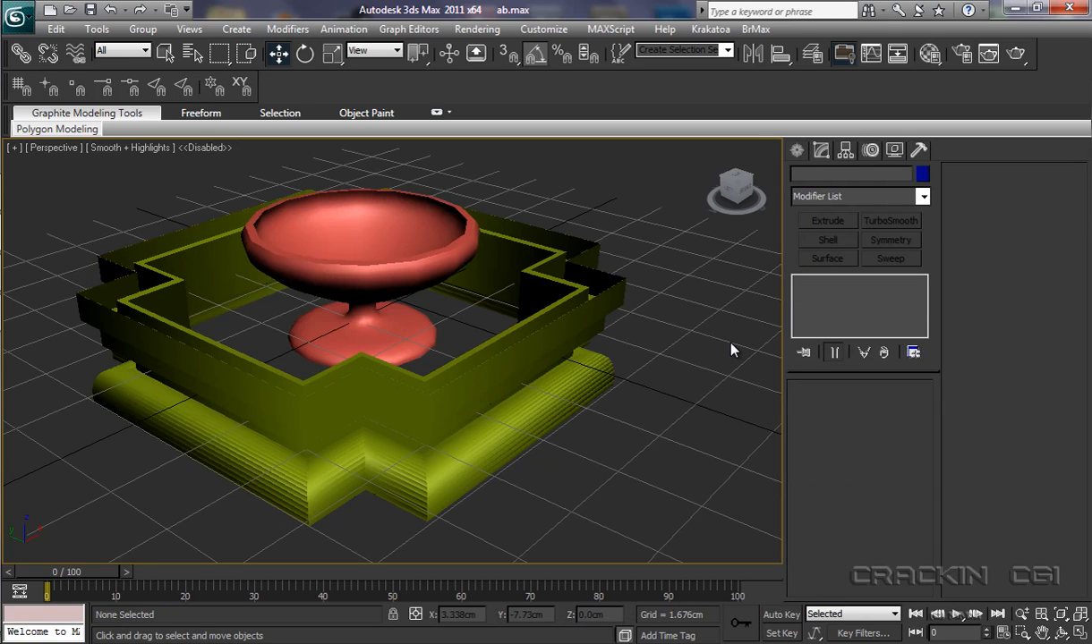